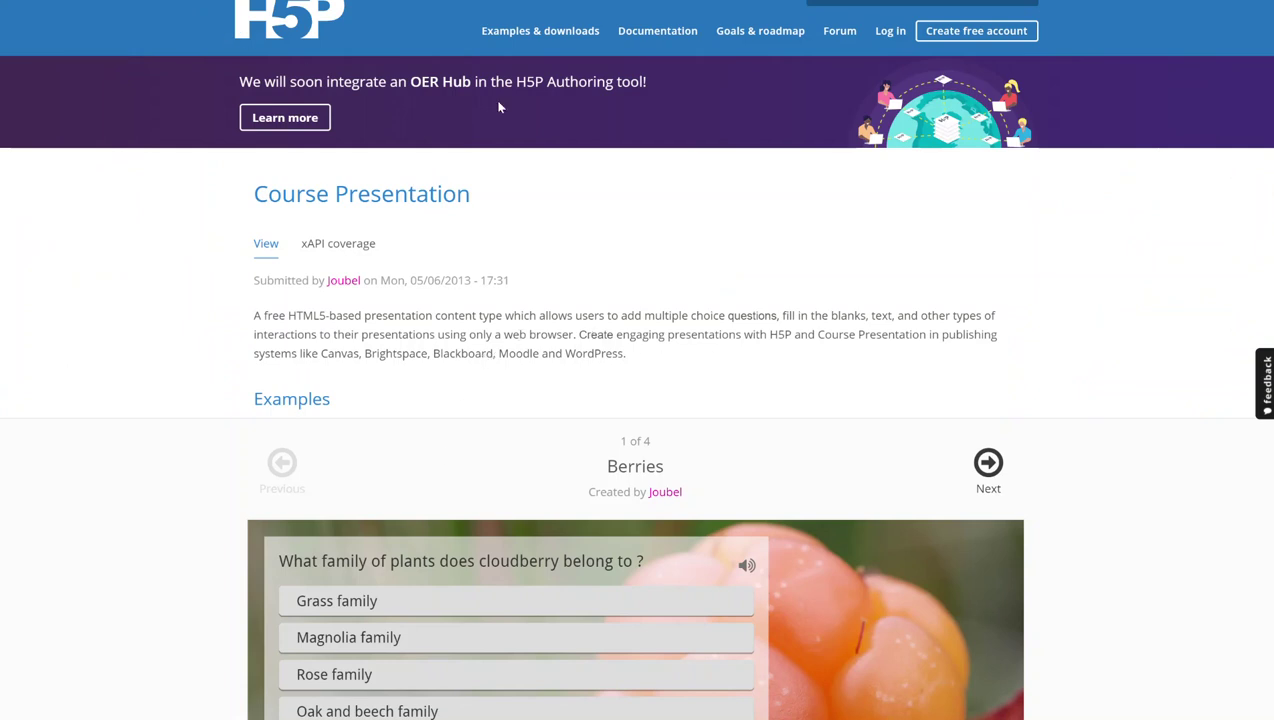
# Step: Open the H5P examples and downloads page and look through the featured and full list of content types
pyautogui.click(541, 31)
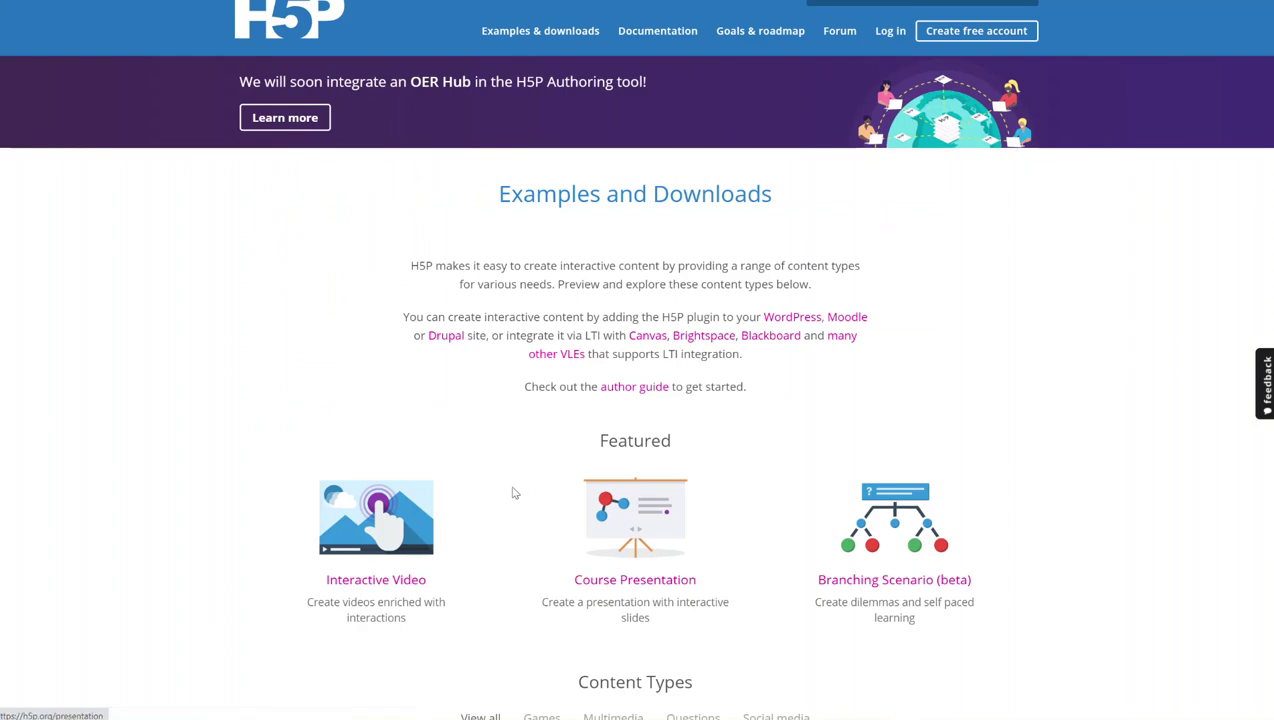
pyautogui.scroll(-1, 1123, 399)
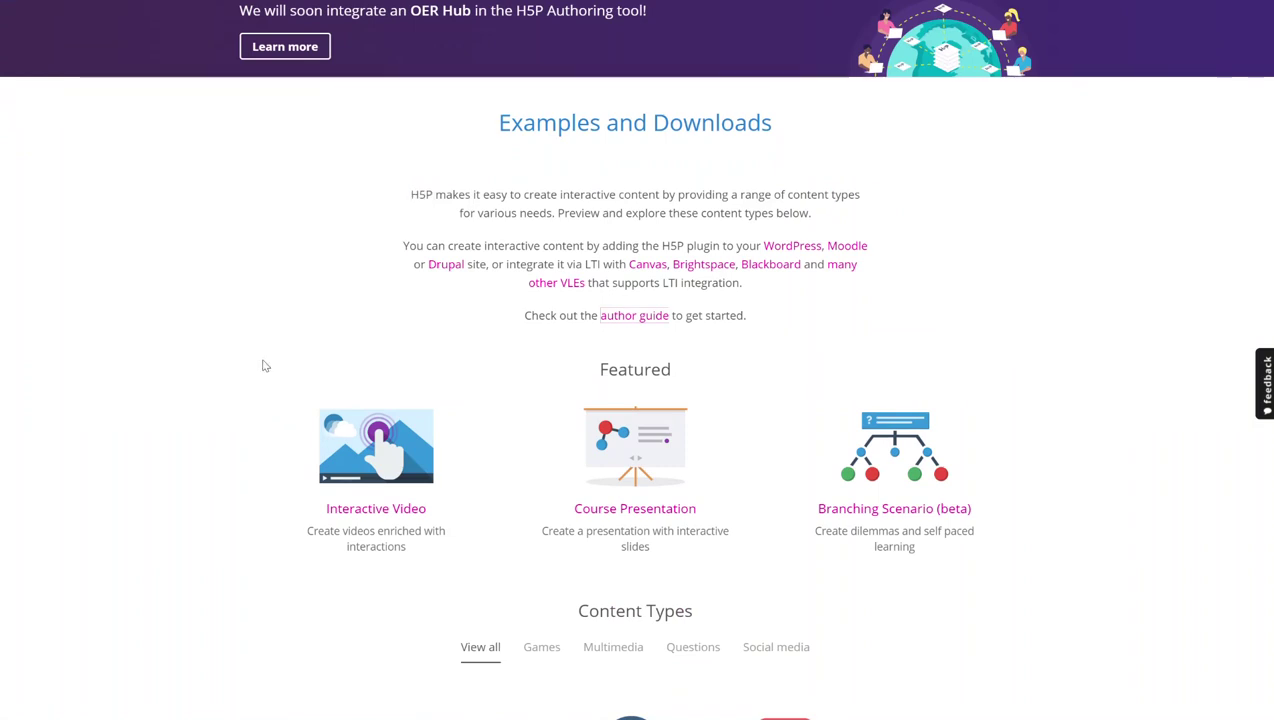
pyautogui.scroll(-2, 262, 380)
pyautogui.scroll(-2, 247, 355)
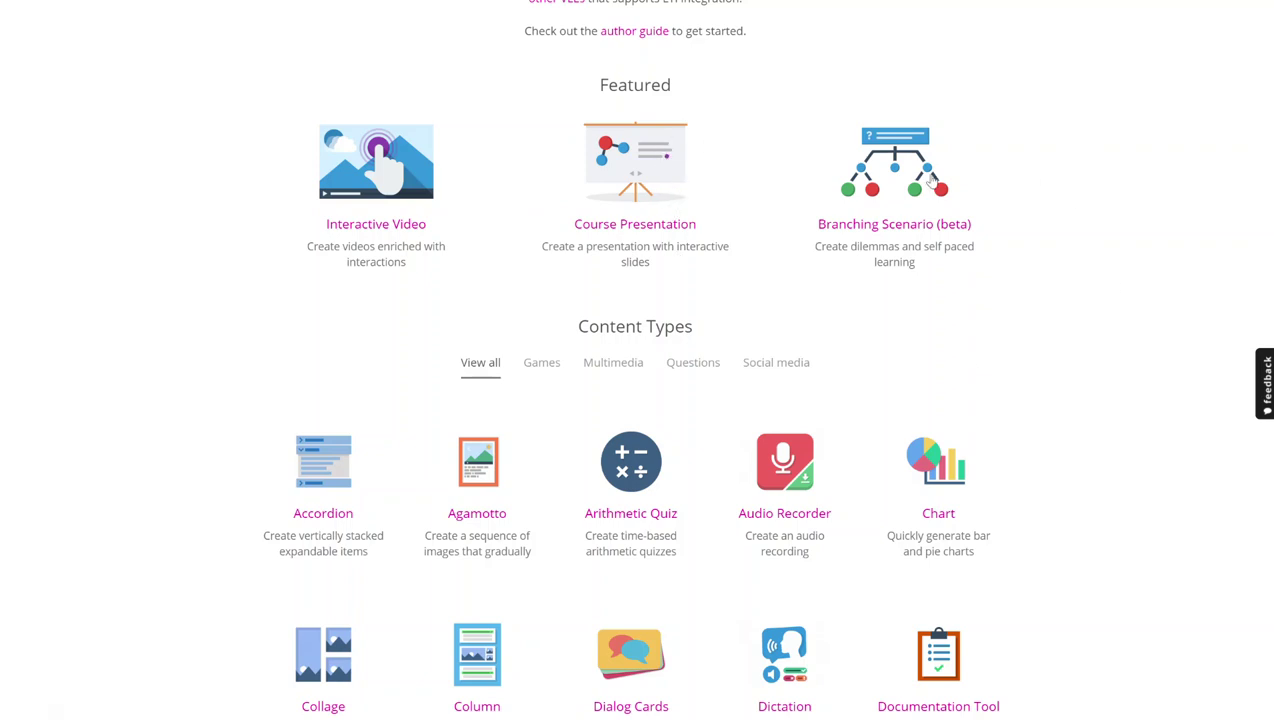
pyautogui.scroll(-3, 1029, 347)
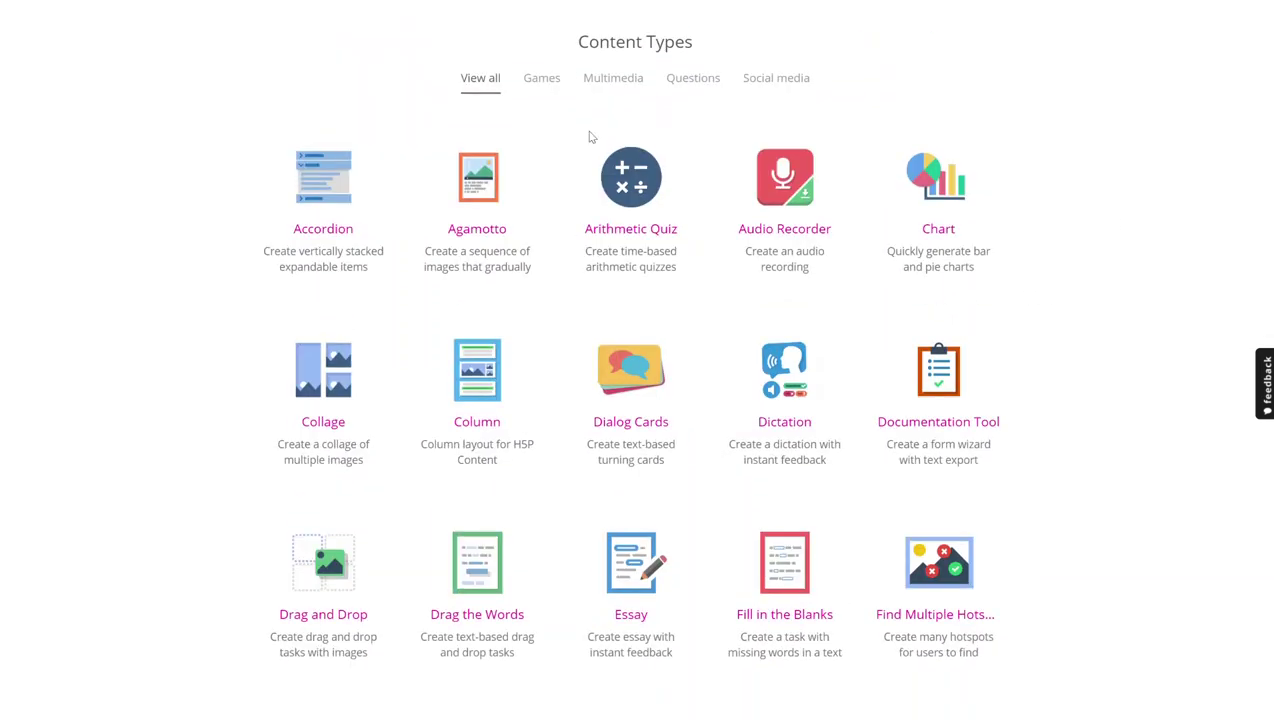
pyautogui.scroll(-1, 1072, 244)
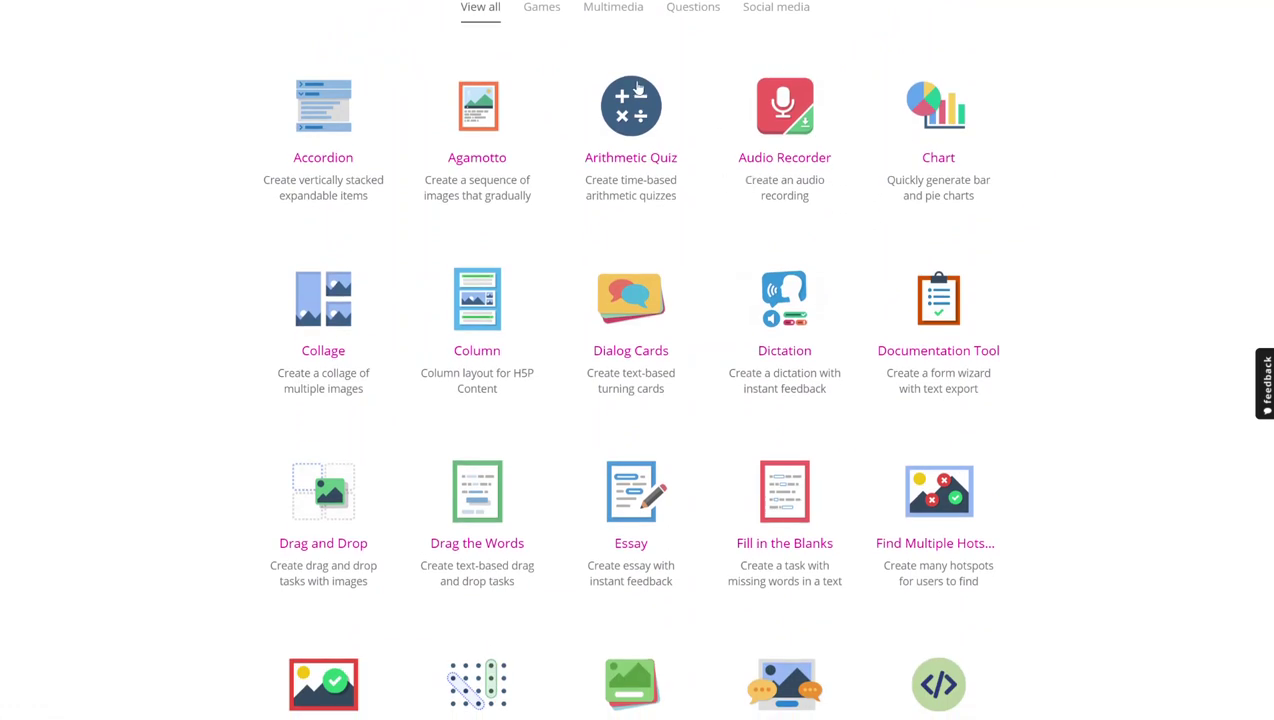
pyautogui.scroll(-3, 1160, 280)
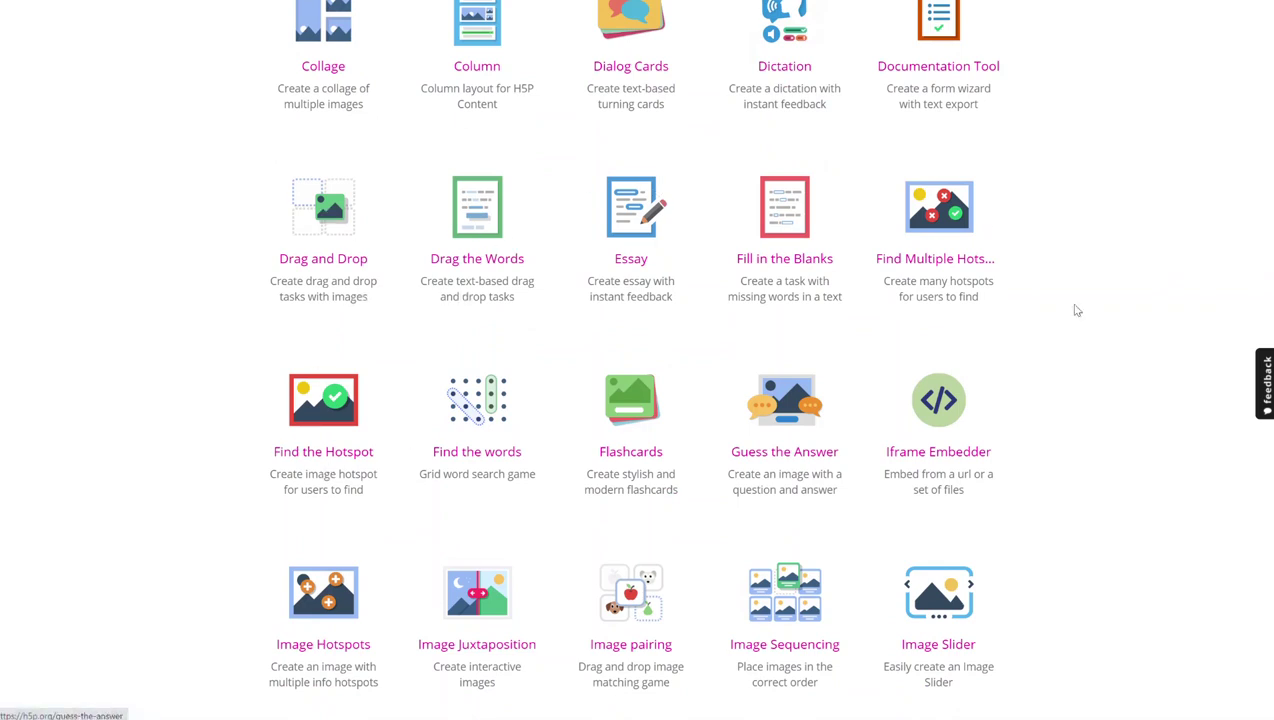
pyautogui.scroll(-3, 1166, 347)
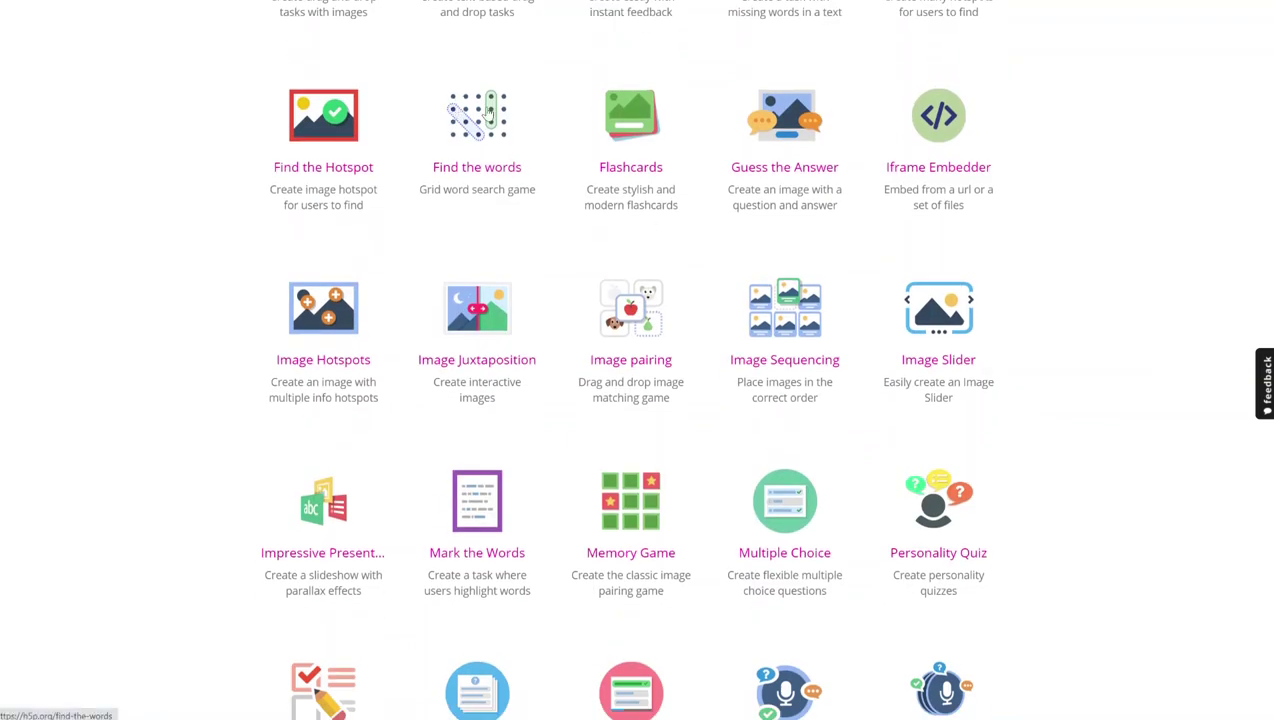
pyautogui.scroll(-2, 1076, 320)
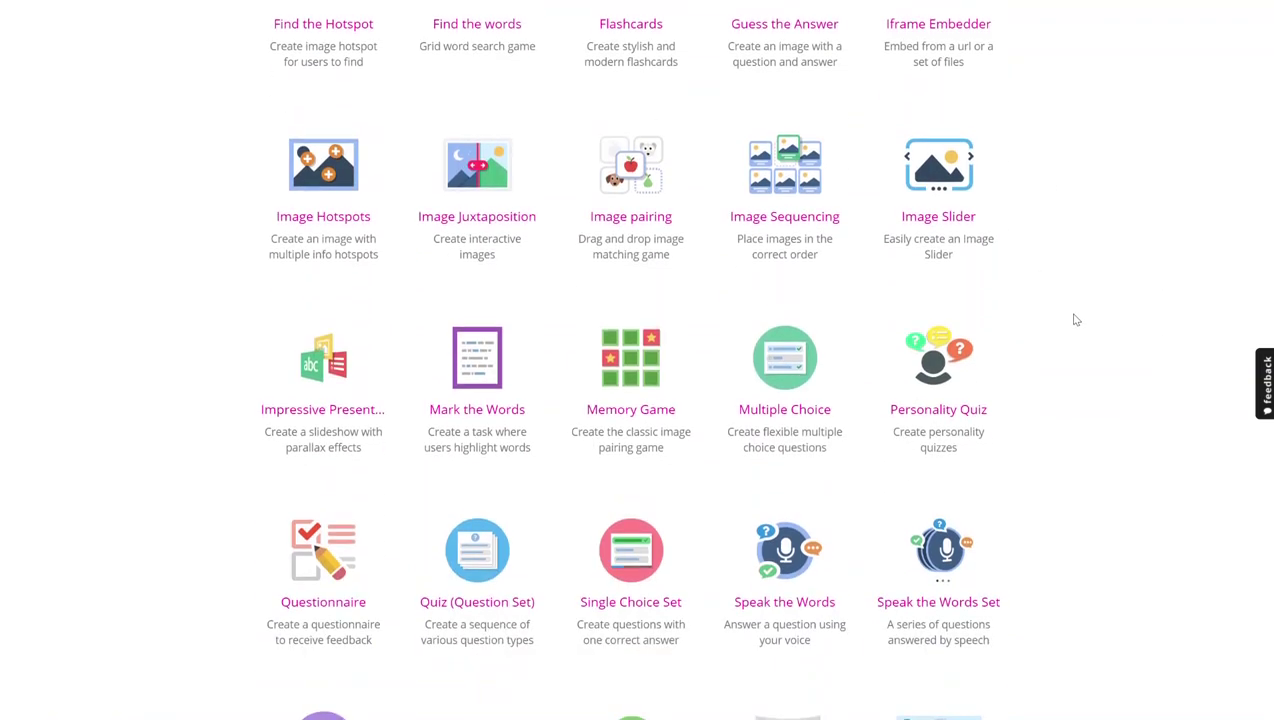
pyautogui.scroll(-2, 1076, 320)
pyautogui.scroll(-4, 1160, 345)
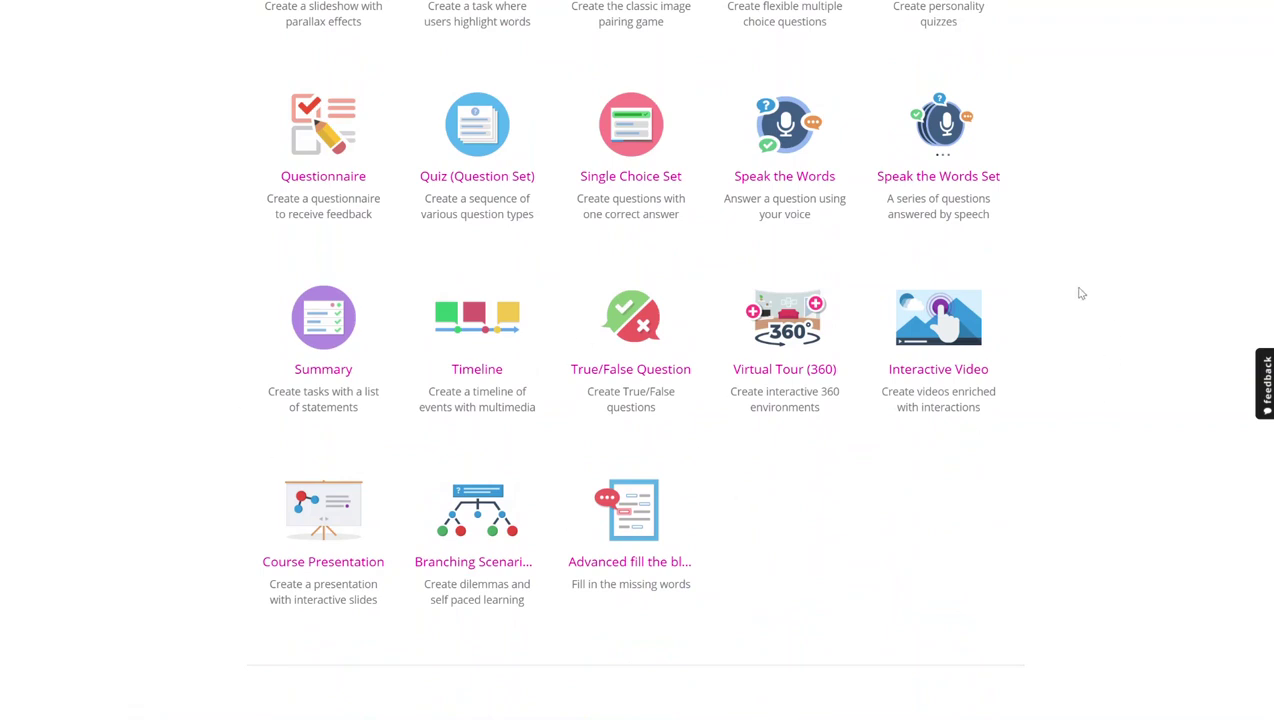
pyautogui.scroll(17, 1080, 293)
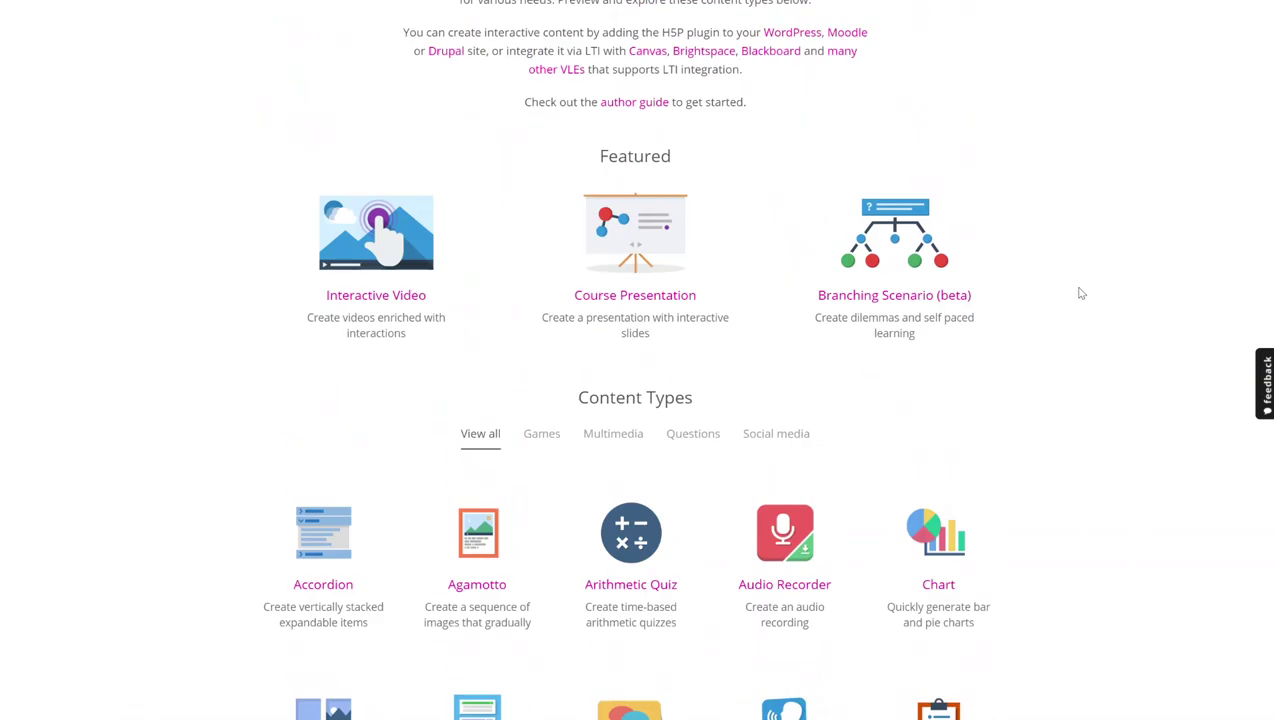
pyautogui.scroll(3, 1080, 293)
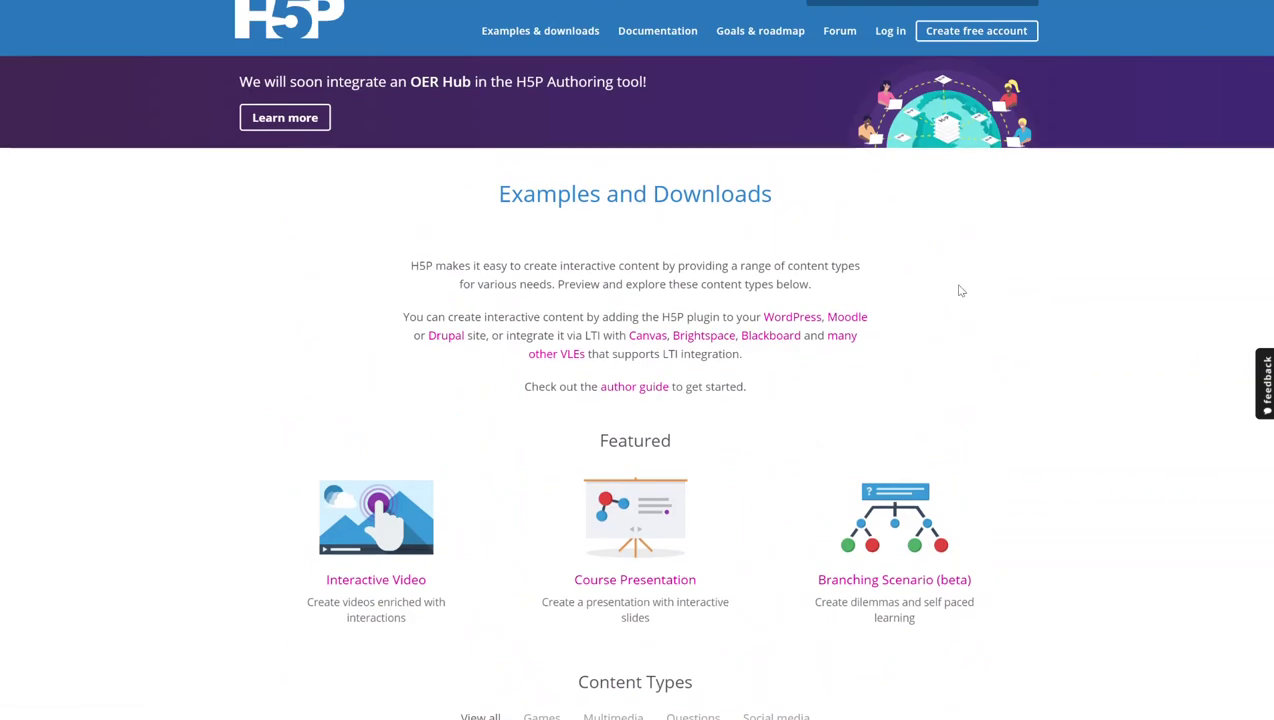
pyautogui.scroll(-2, 1095, 309)
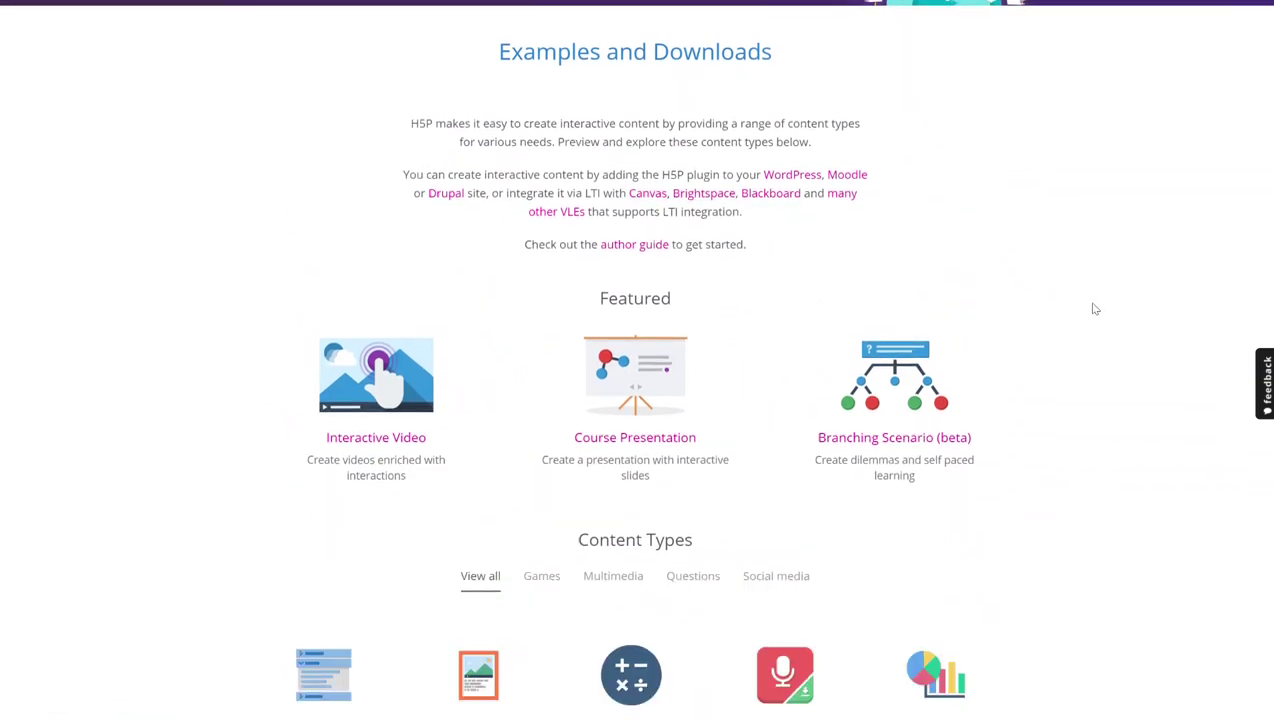
# Step: Open the Interactive Video content type and play its Smoothie example up to the multiple choice quiz
pyautogui.click(390, 389)
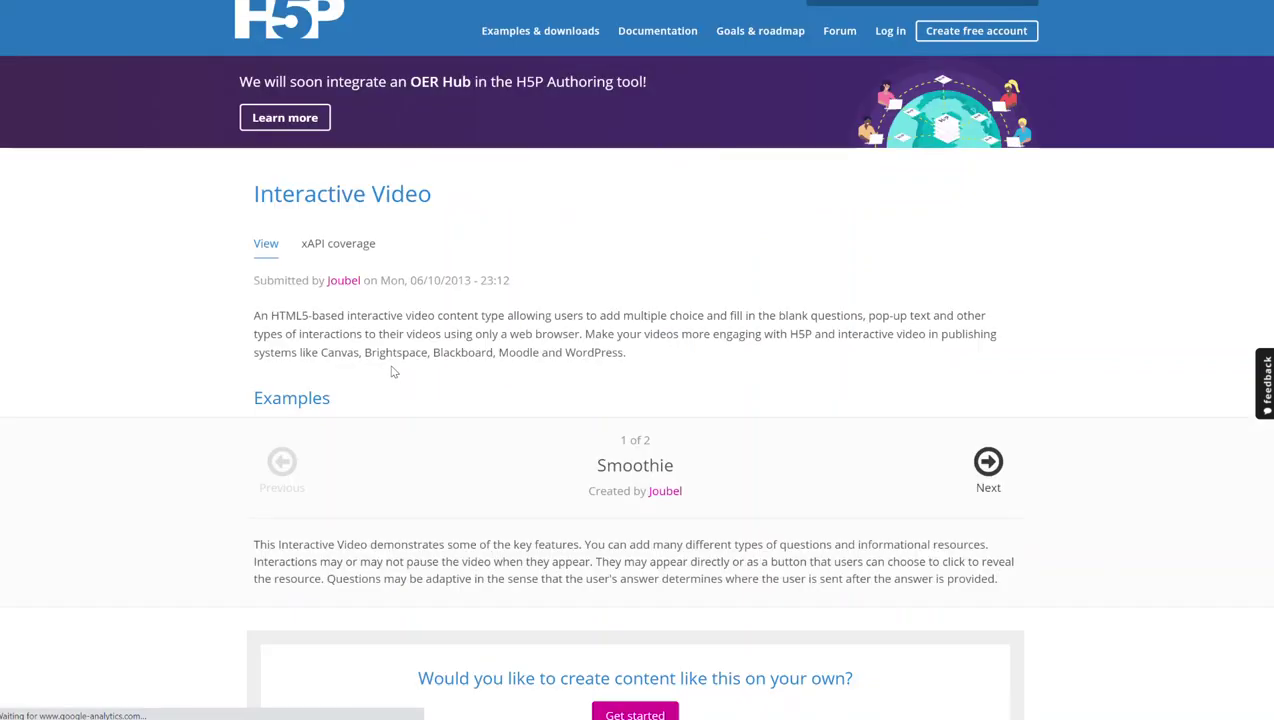
pyautogui.scroll(-3, 1089, 401)
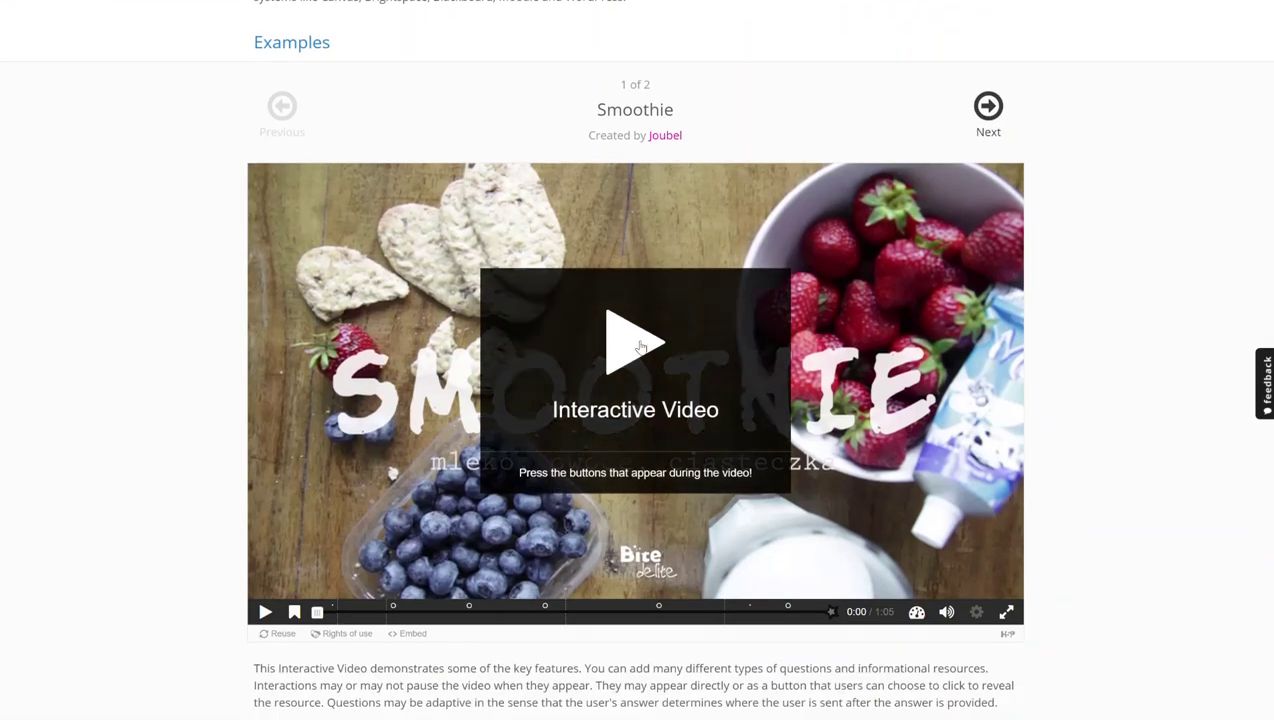
pyautogui.click(644, 340)
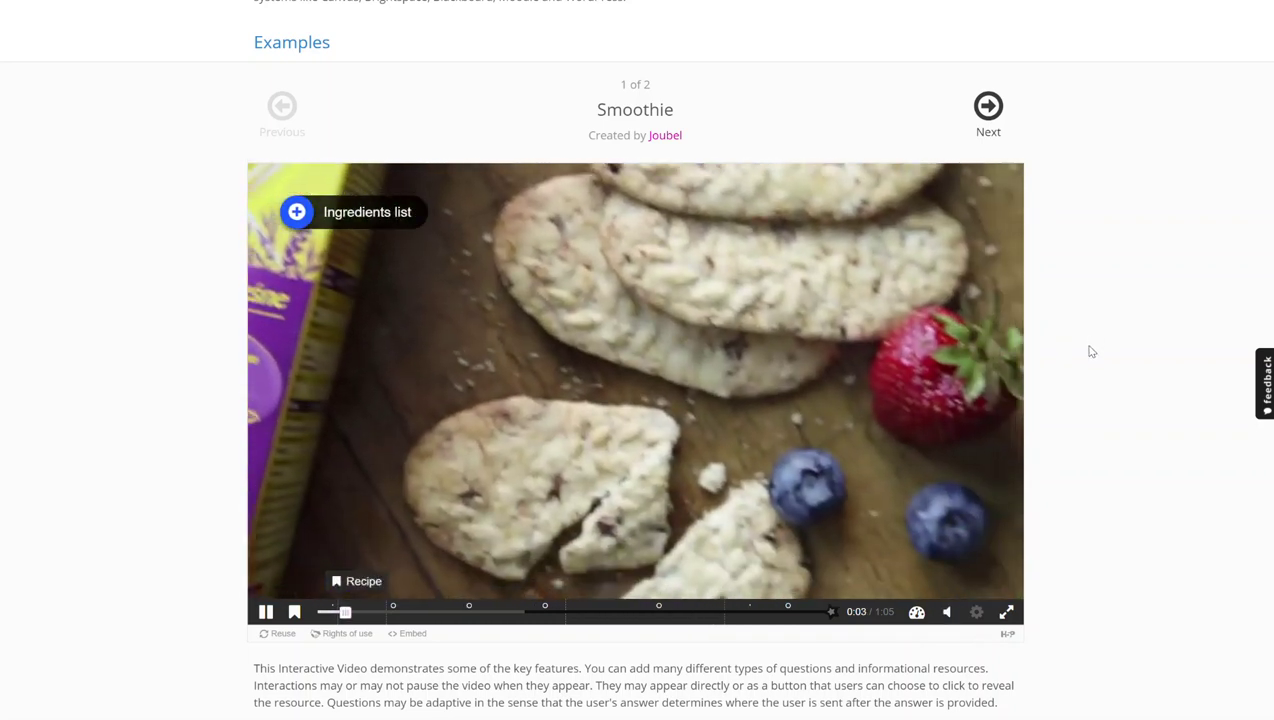
pyautogui.scroll(-1, 1091, 351)
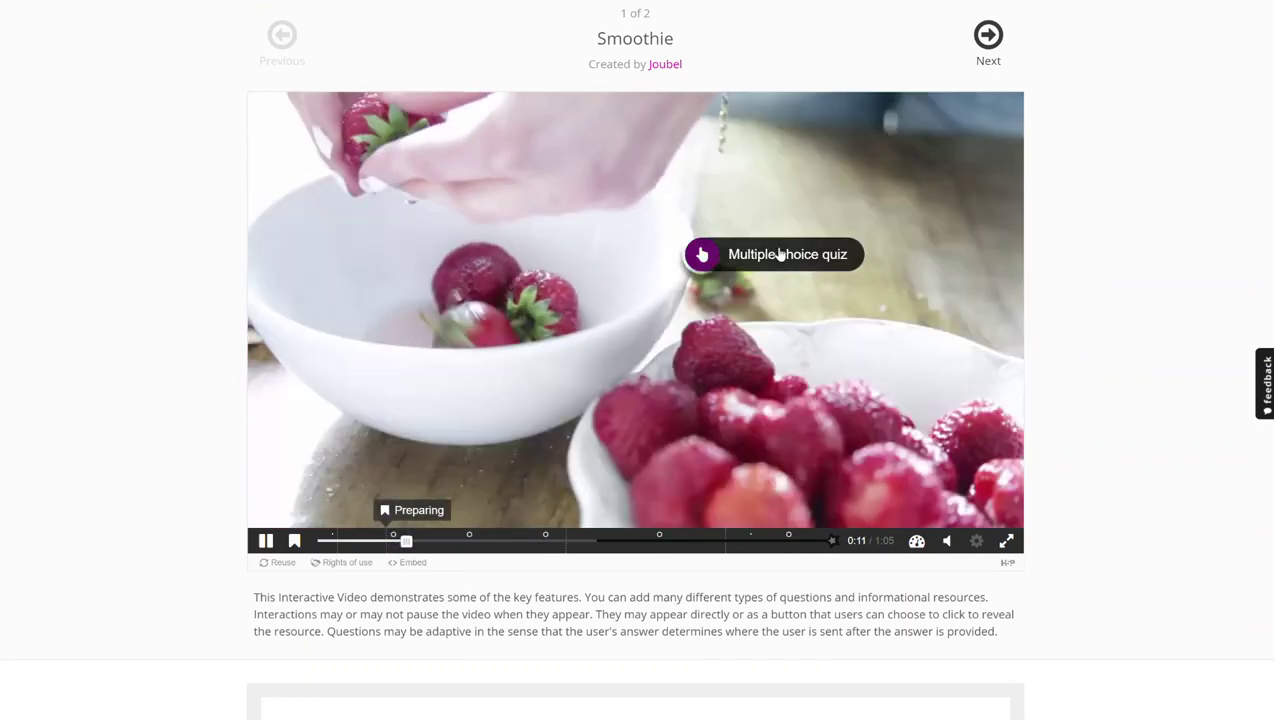
# Step: Answer the video's multiple choice quiz with Strawberry, check the answer and continue the video
pyautogui.click(781, 255)
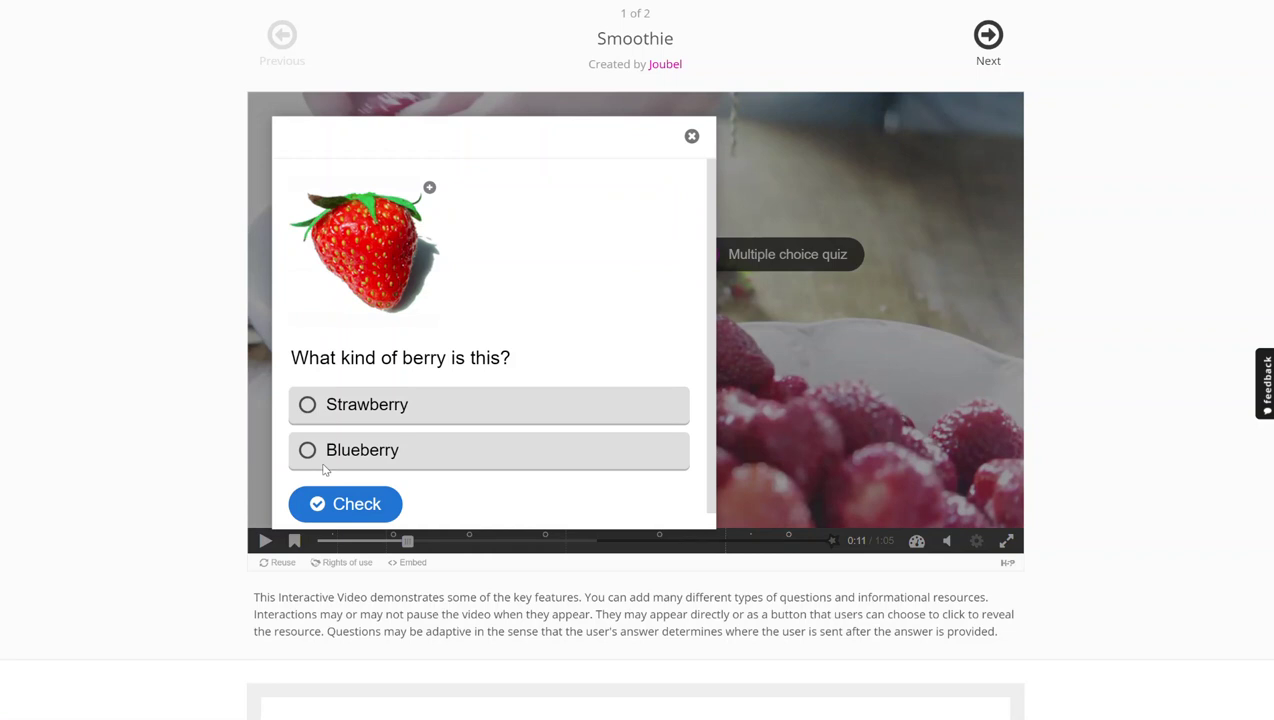
pyautogui.click(310, 404)
pyautogui.click(368, 504)
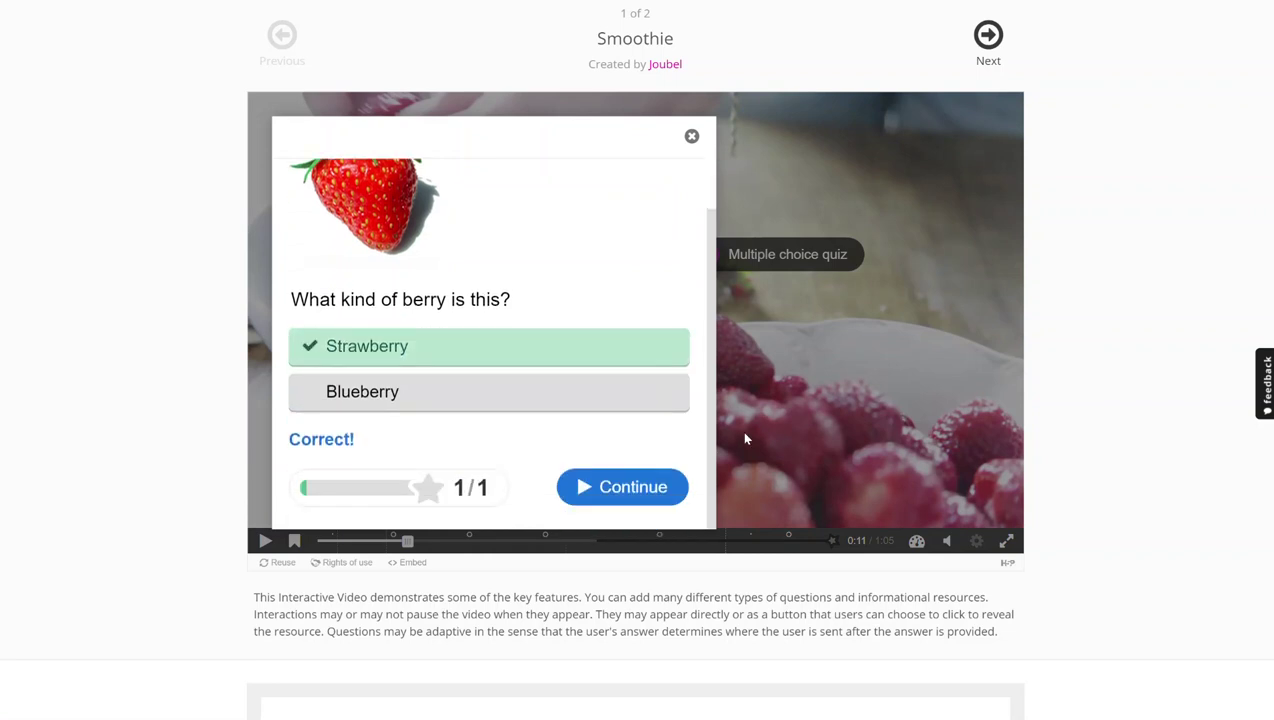
pyautogui.click(650, 493)
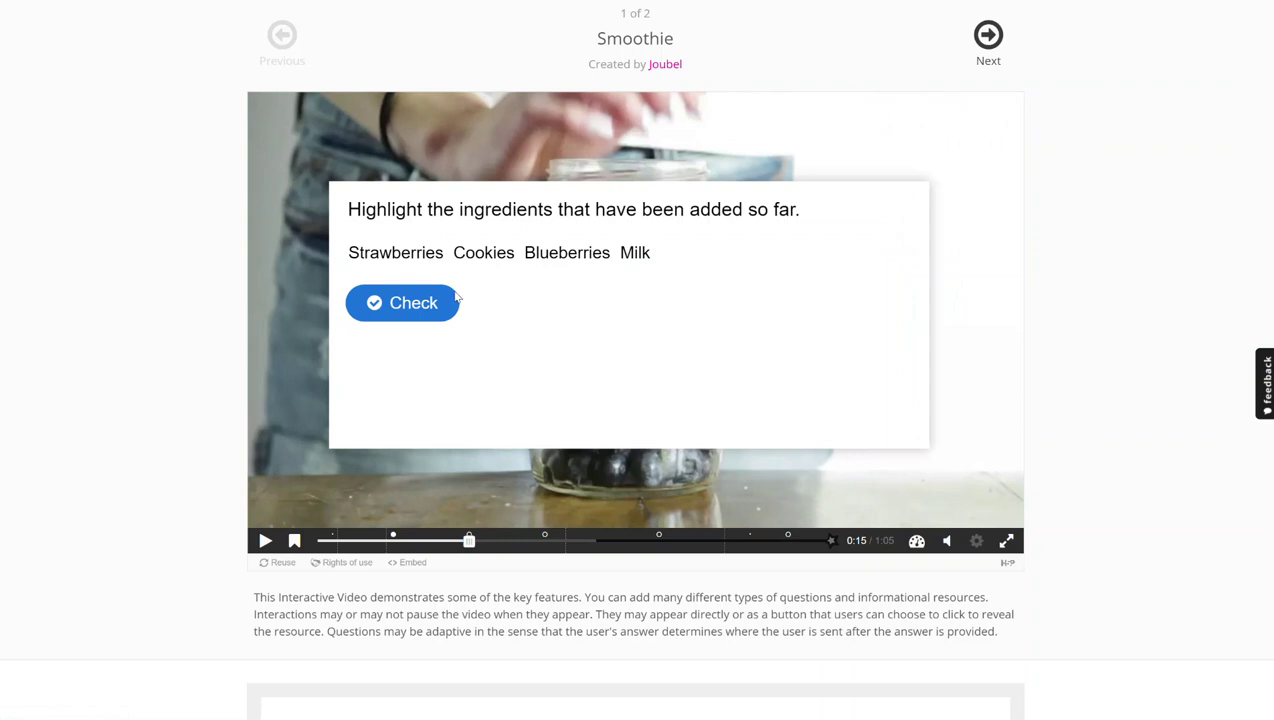
# Step: Highlight Strawberries and Blueberries as the ingredients added so far, check the answer and continue the video
pyautogui.click(400, 254)
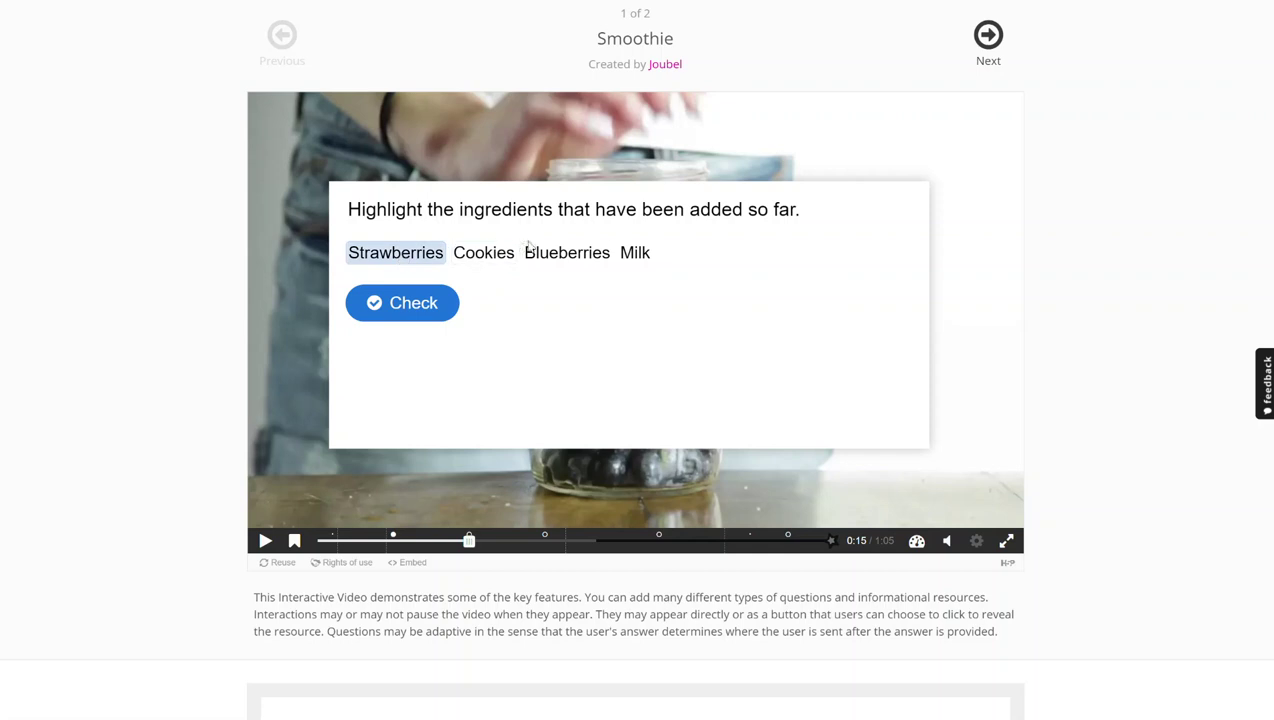
pyautogui.click(560, 254)
pyautogui.click(365, 308)
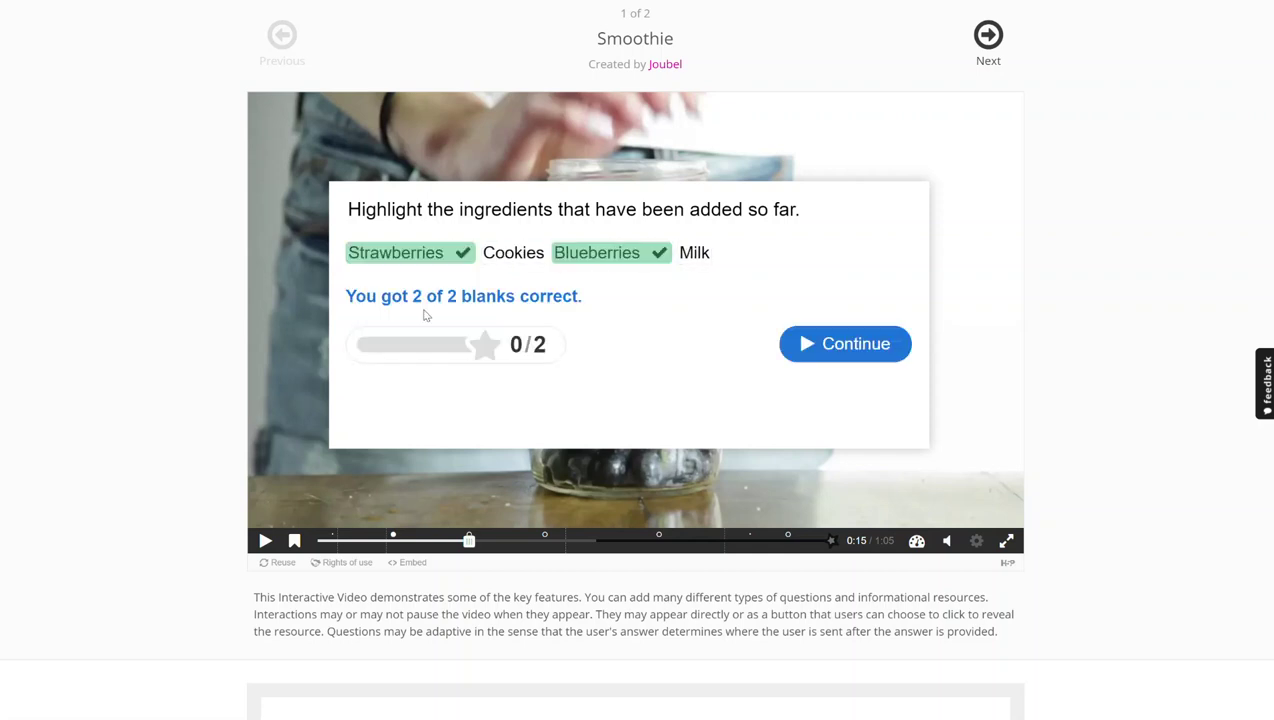
pyautogui.click(857, 344)
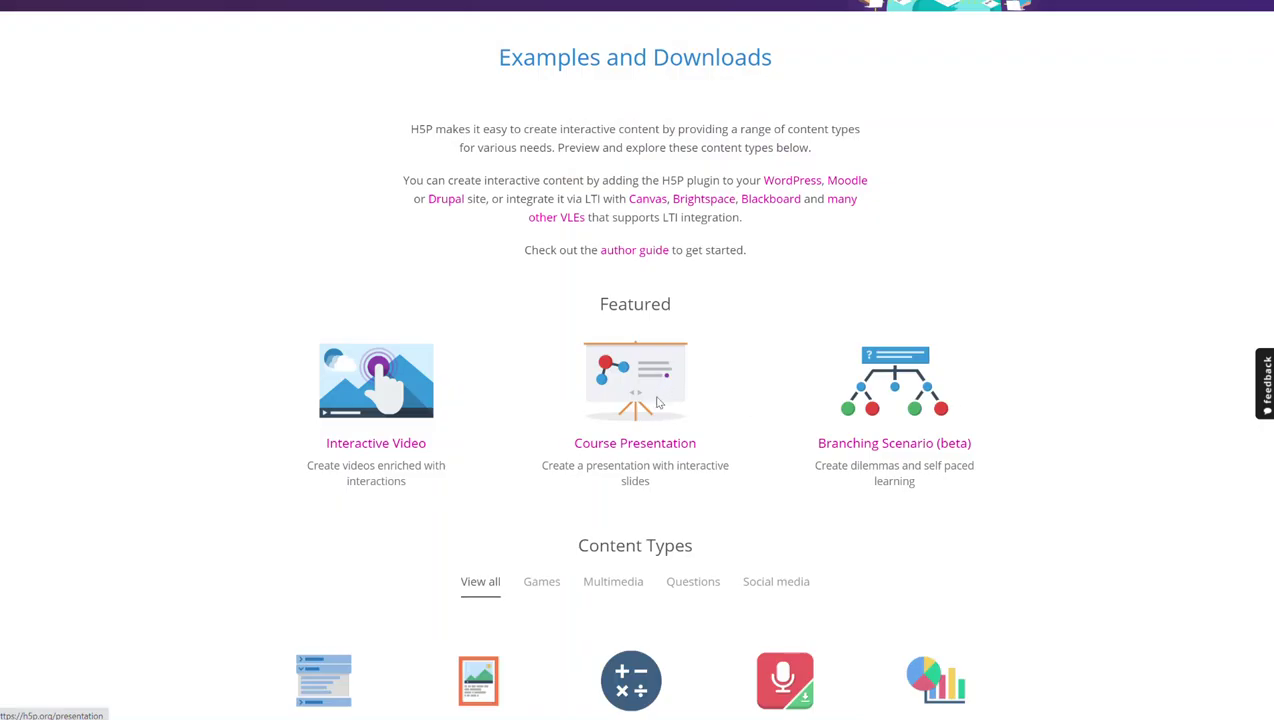
# Step: Open the Course Presentation content type's Berries example, answer amber for the ripe cloudberry color, and move on to the next task slide
pyautogui.click(658, 403)
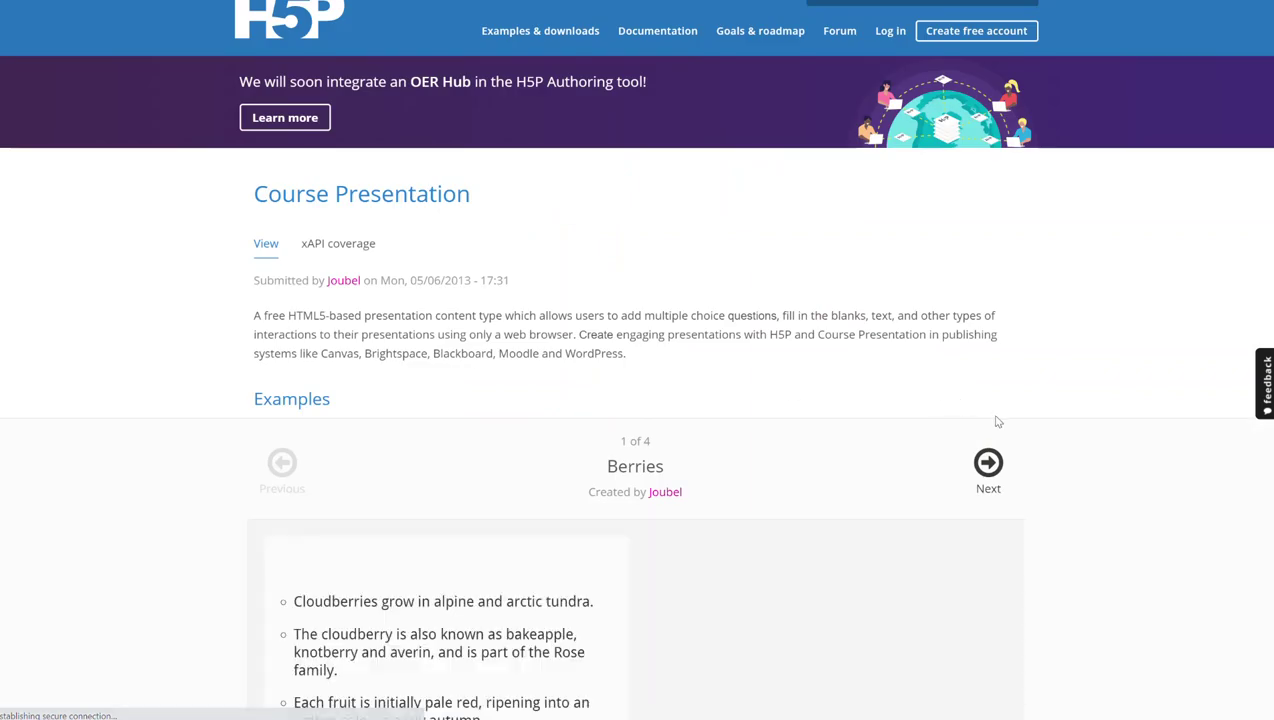
pyautogui.scroll(-4, 1083, 435)
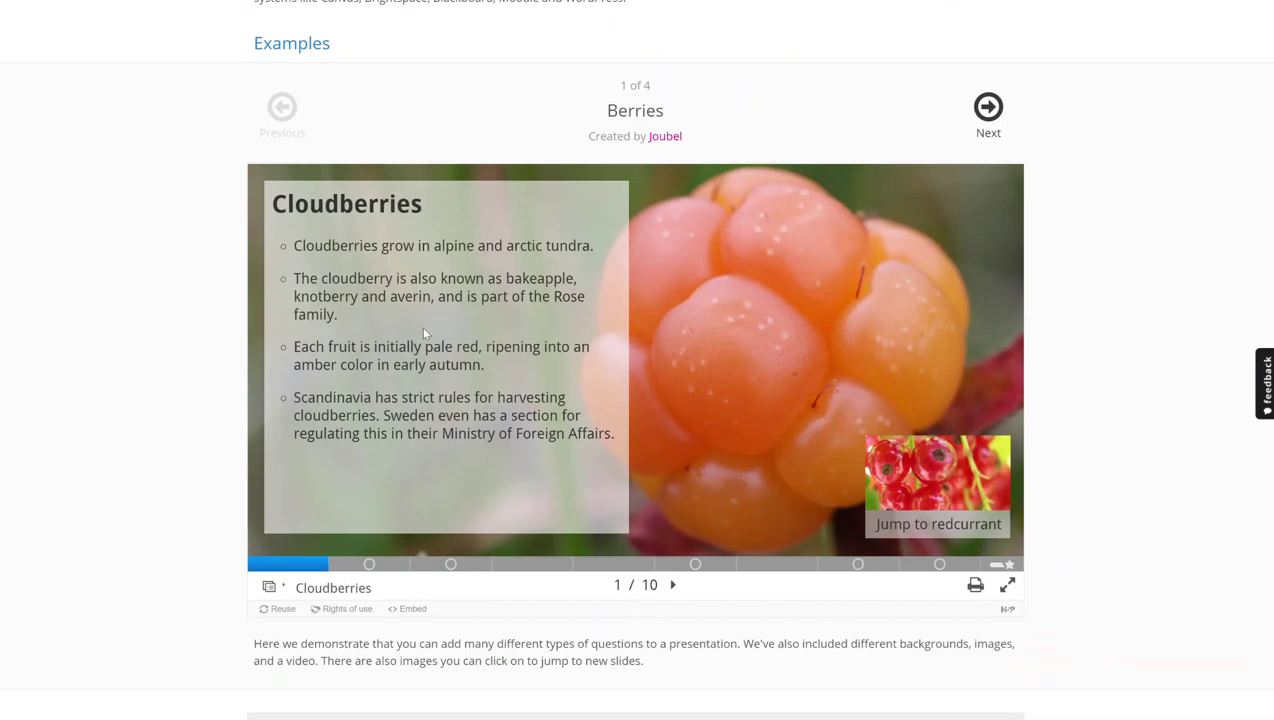
pyautogui.click(397, 568)
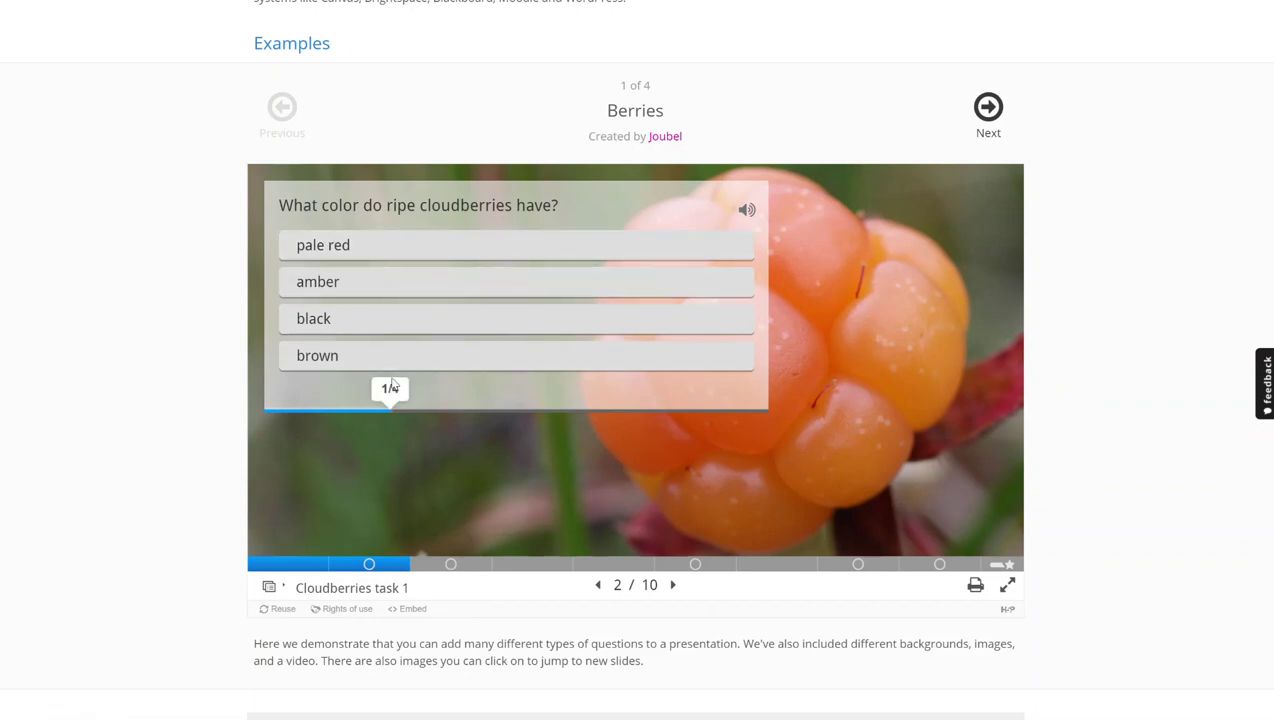
pyautogui.click(369, 285)
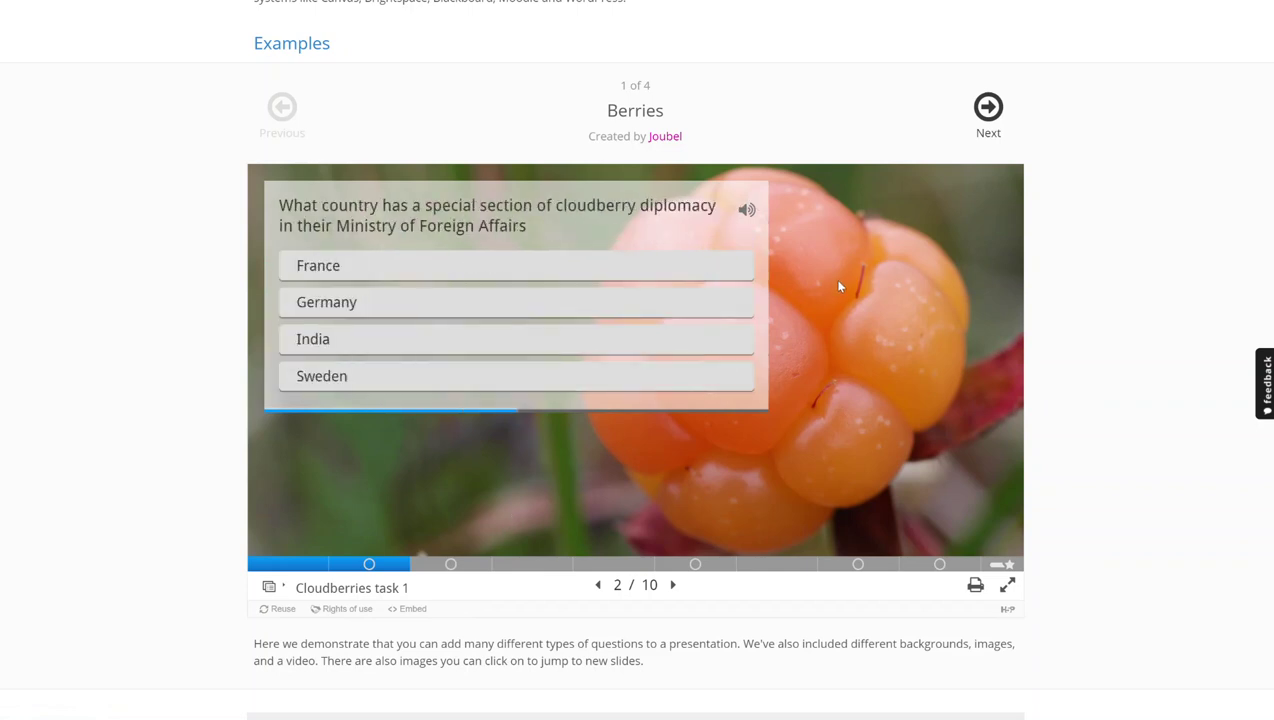
pyautogui.click(451, 564)
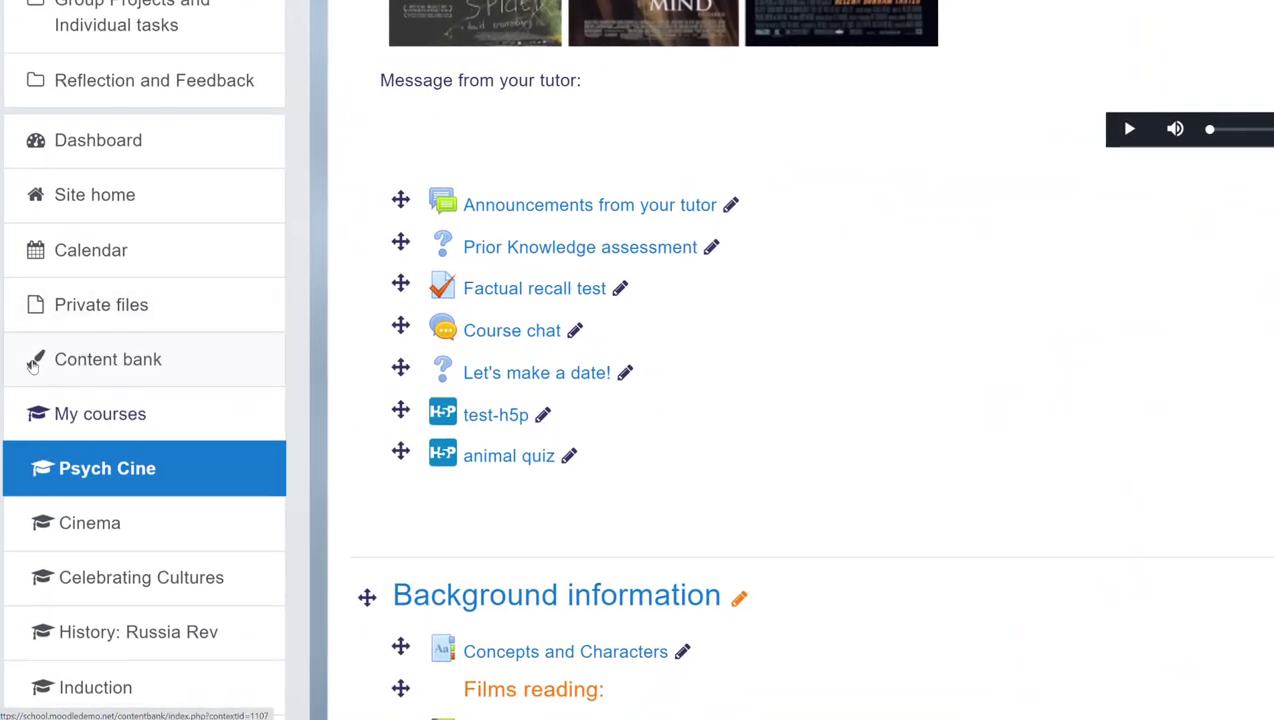
# Step: In the Psych Cine course's content bank, add a new Find the Hotspot content item
pyautogui.click(133, 365)
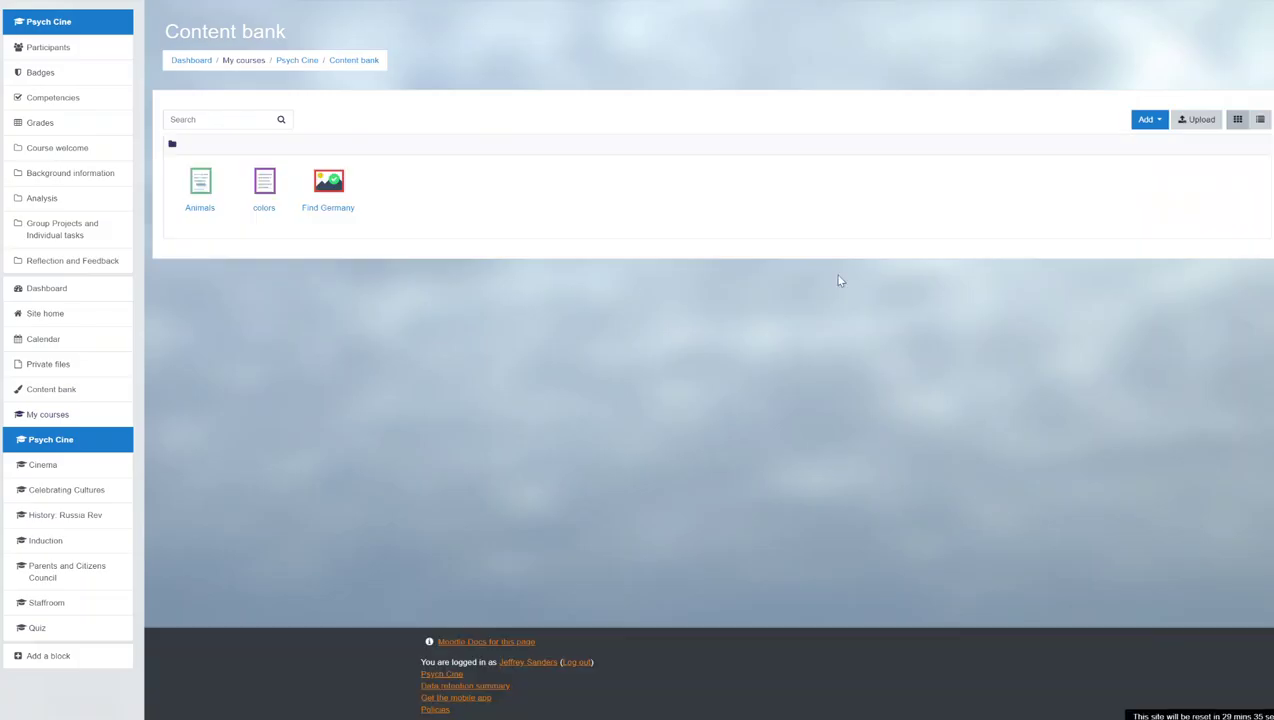
pyautogui.click(1160, 122)
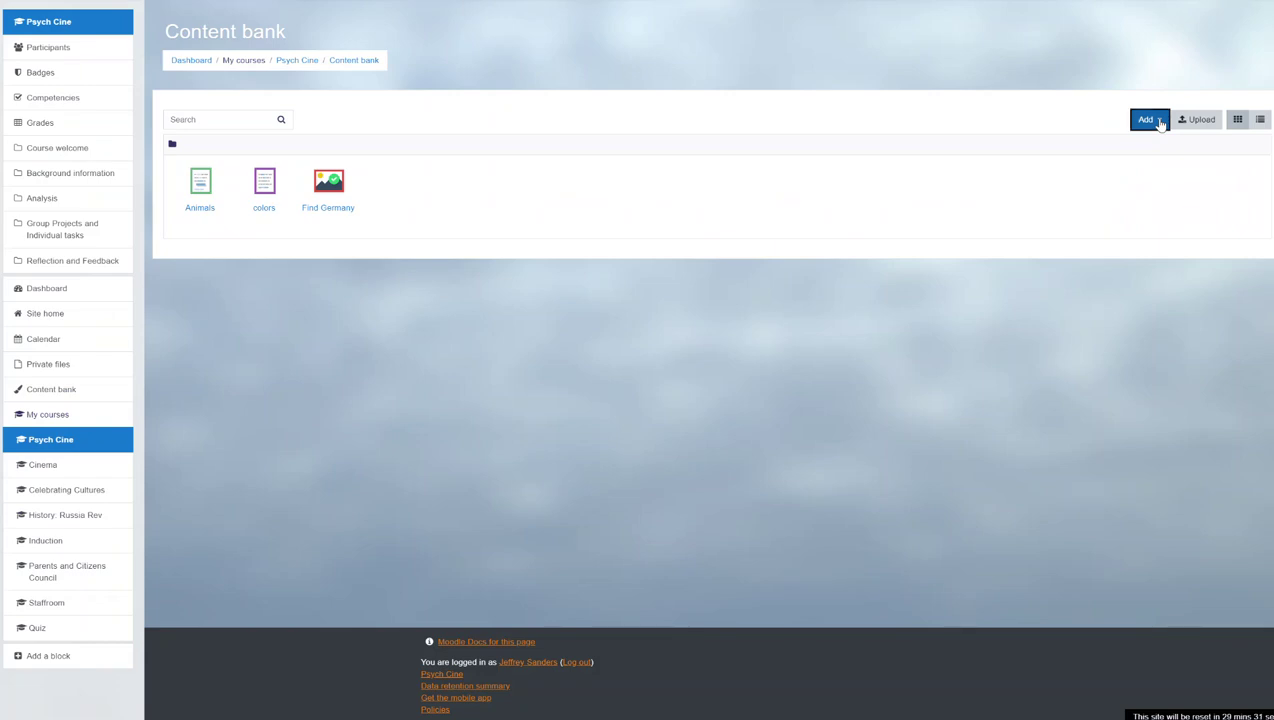
pyautogui.moveTo(1162, 150); pyautogui.dragTo(1165, 190)
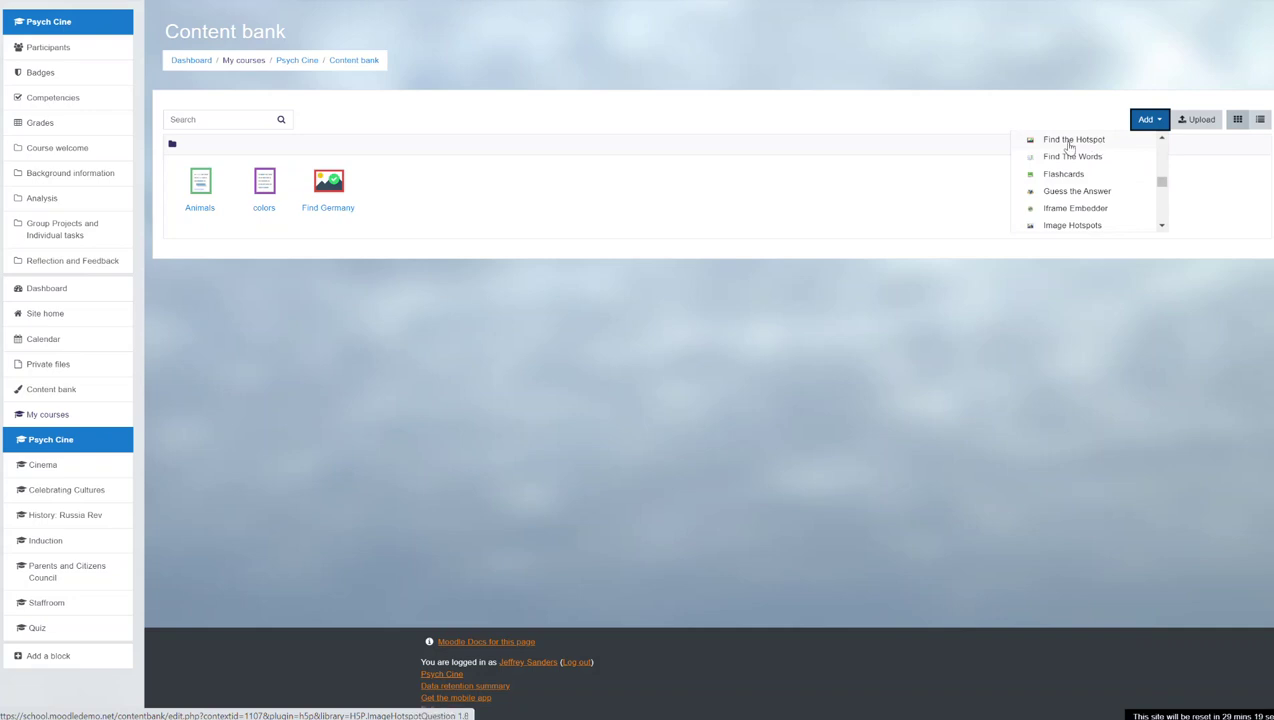
pyautogui.click(1069, 146)
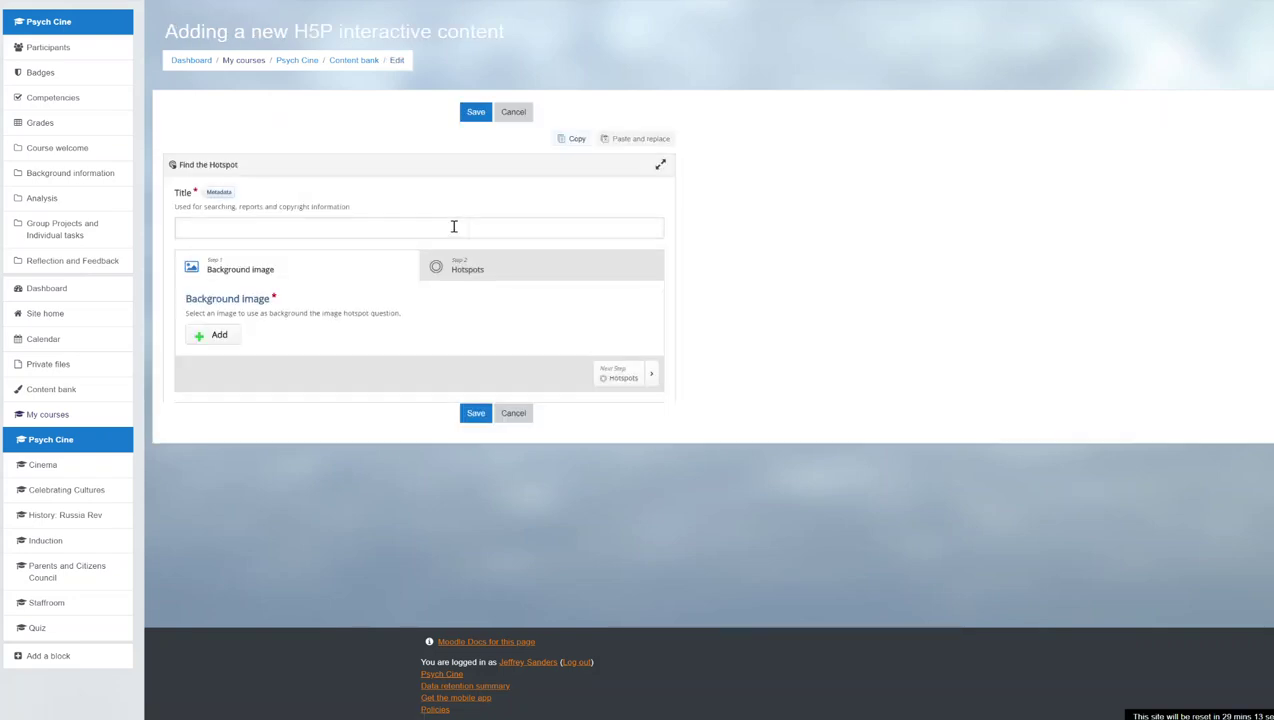
# Step: Title the Find the Hotspot content "Find Poland" and upload Blank_Map_of_Europe.png as its background image
pyautogui.click(264, 224)
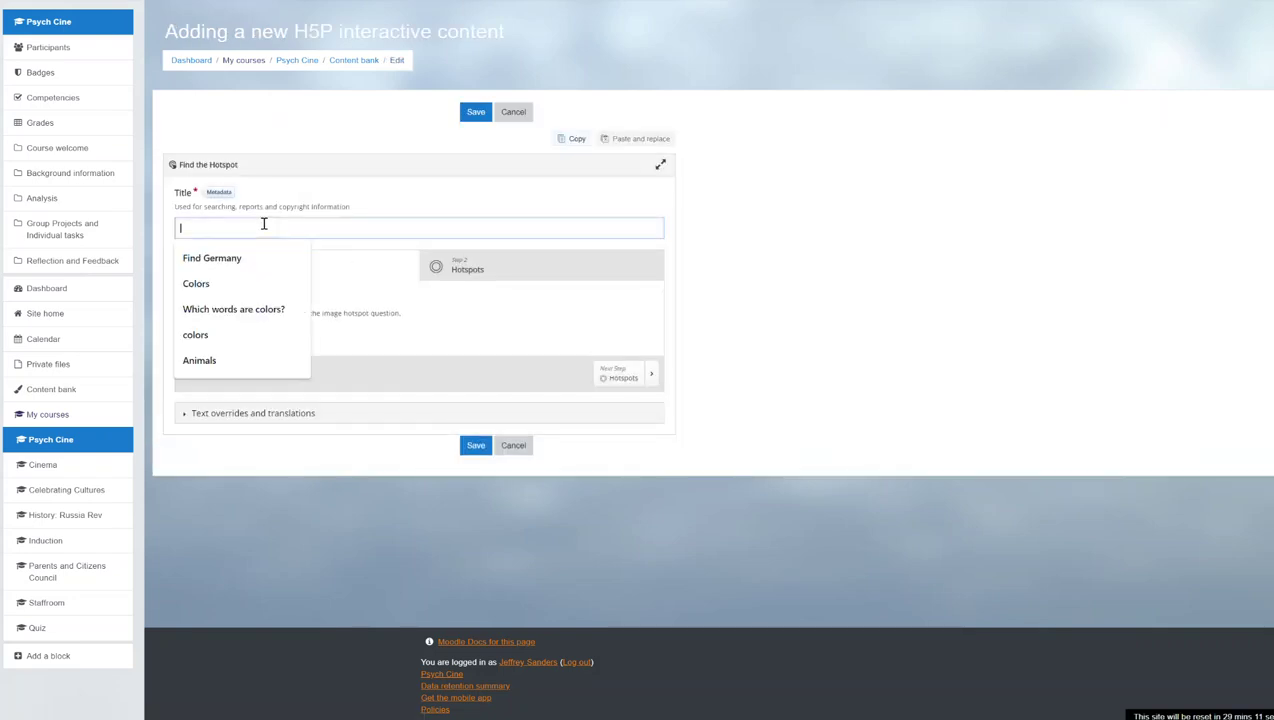
pyautogui.write('Fin')
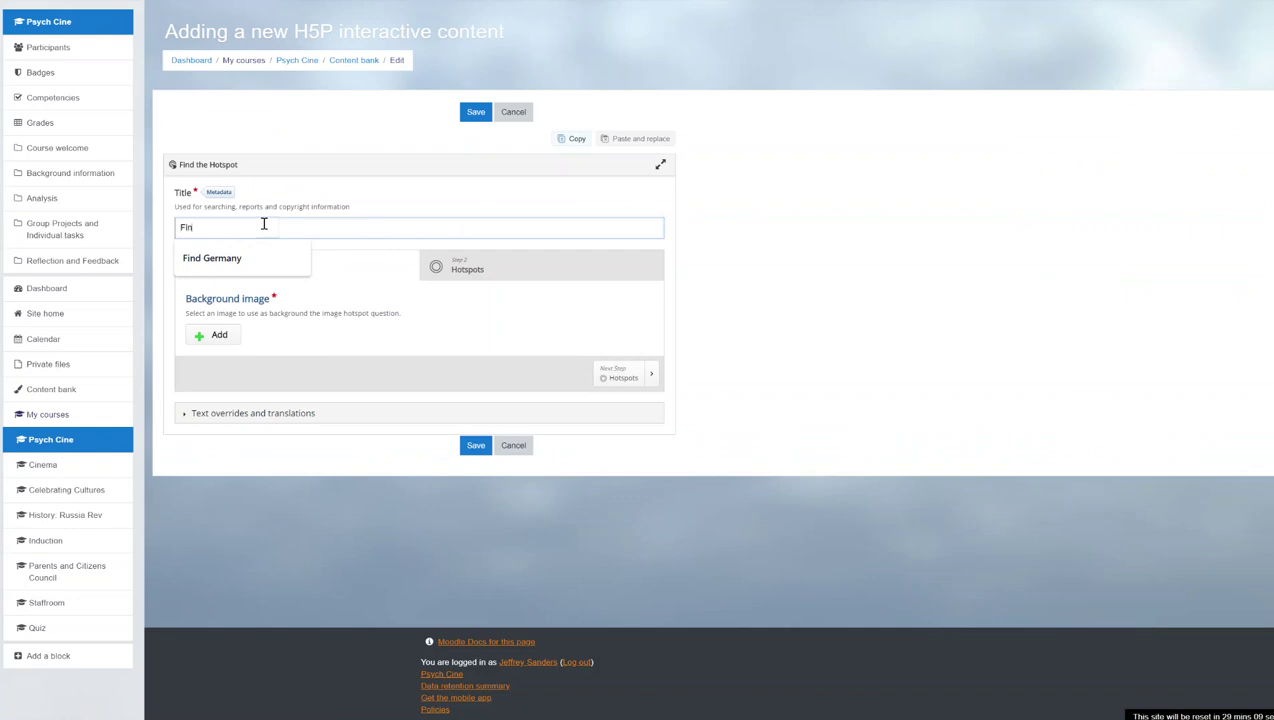
pyautogui.write('d Poland')
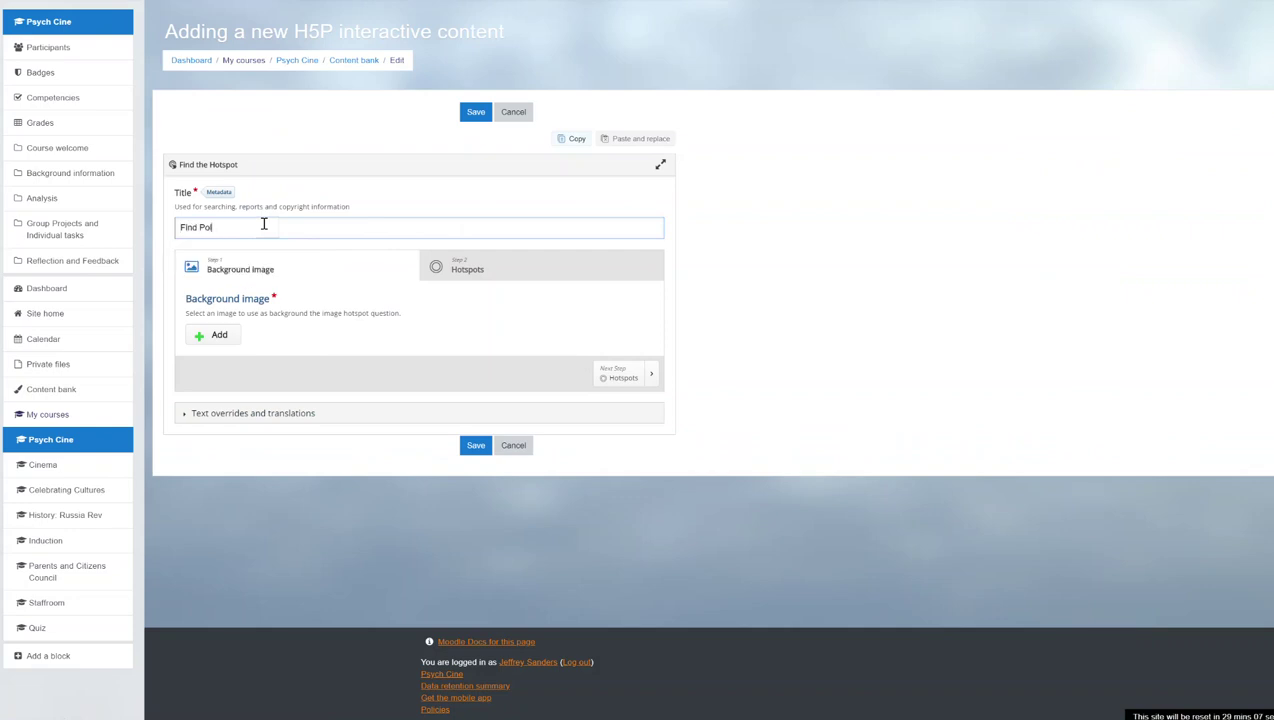
pyautogui.click(218, 335)
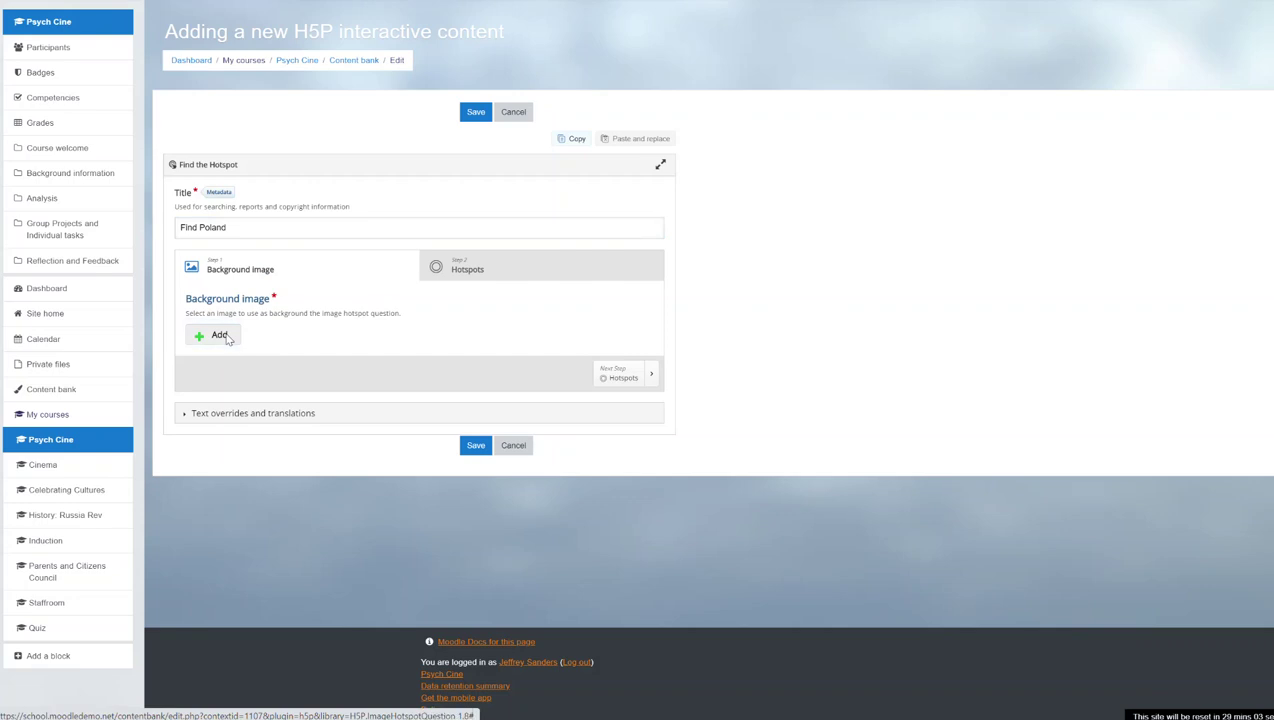
pyautogui.click(186, 62)
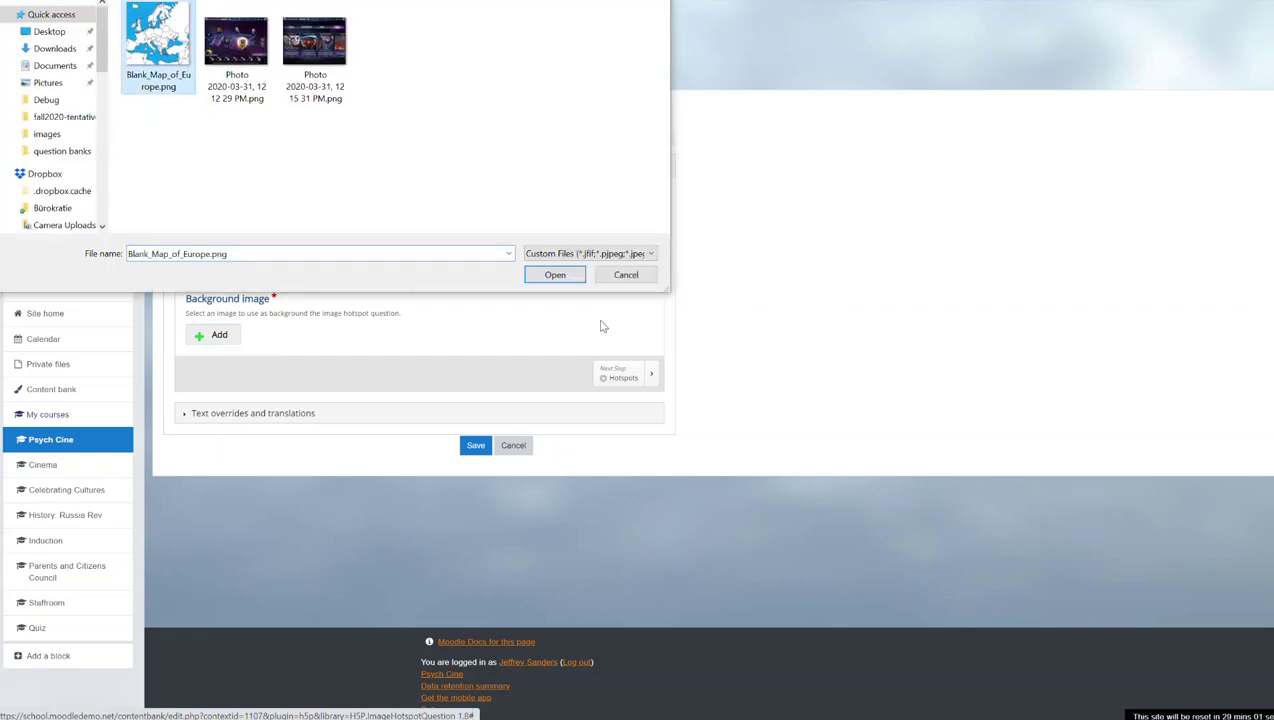
pyautogui.click(555, 274)
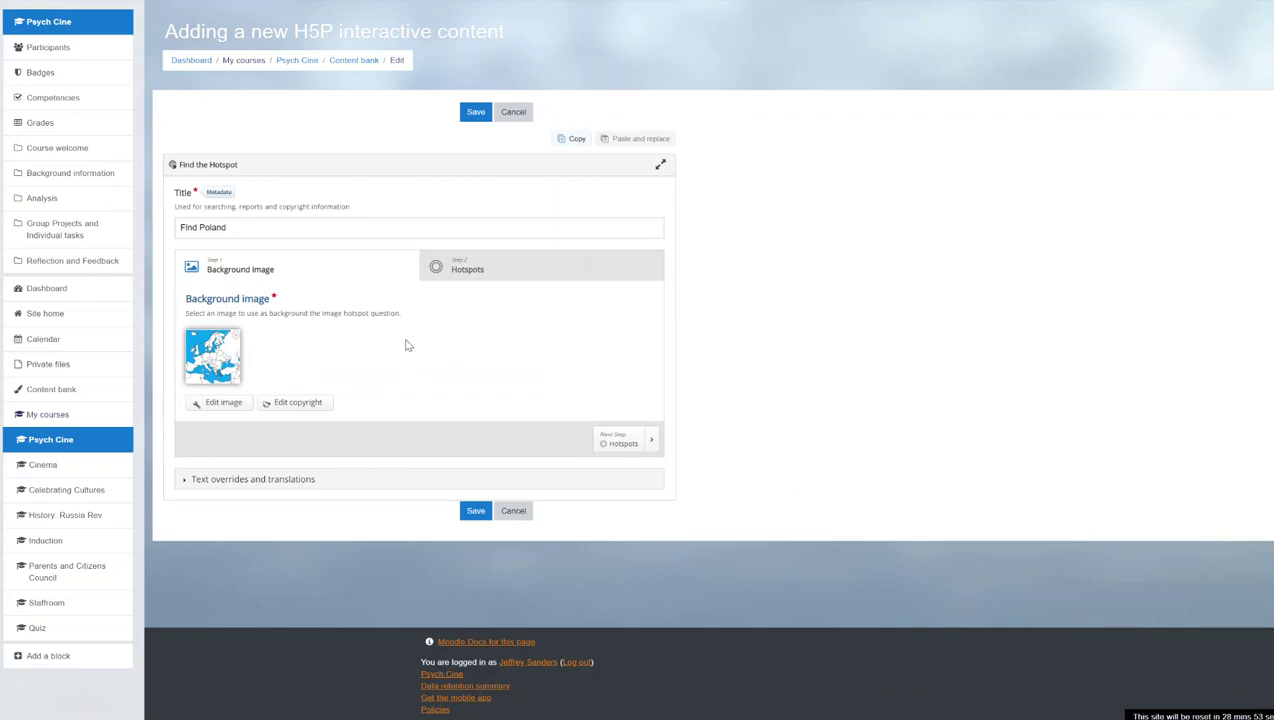
# Step: Add a circular hotspot to the Europe map, marked as correct with the feedback "Great!"
pyautogui.click(630, 444)
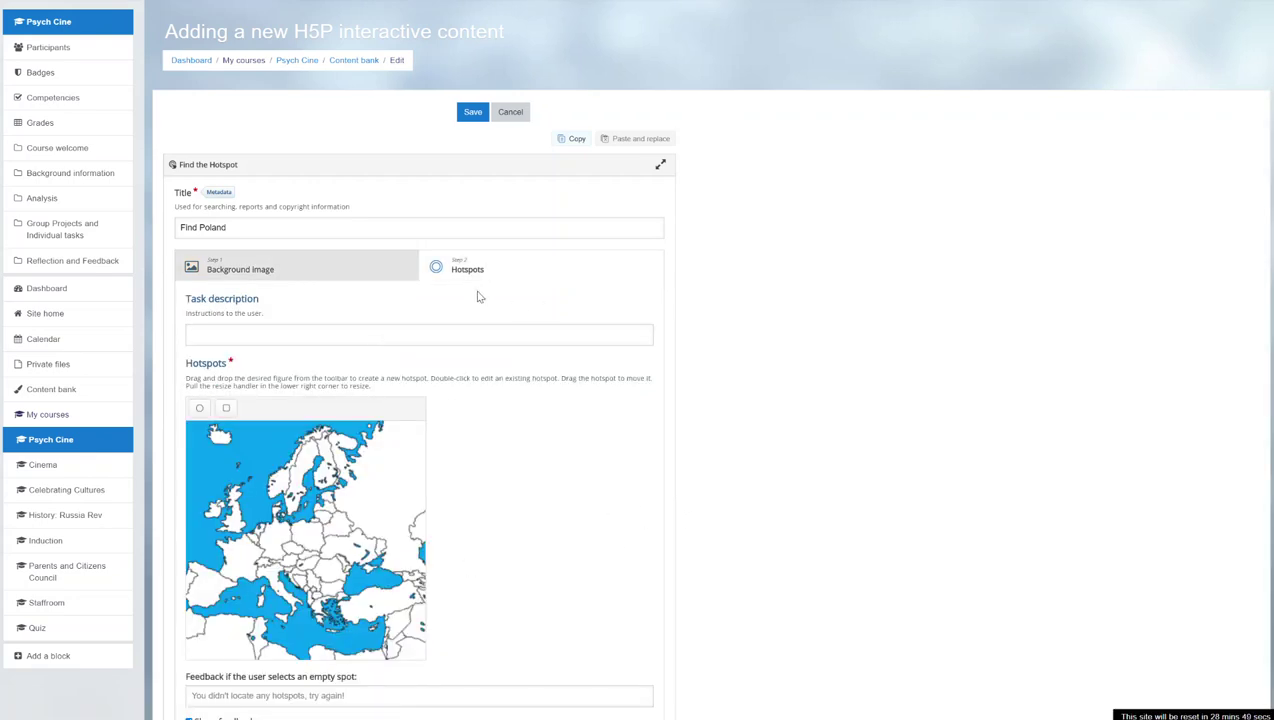
pyautogui.moveTo(199, 408); pyautogui.dragTo(304, 489)
pyautogui.click(261, 525)
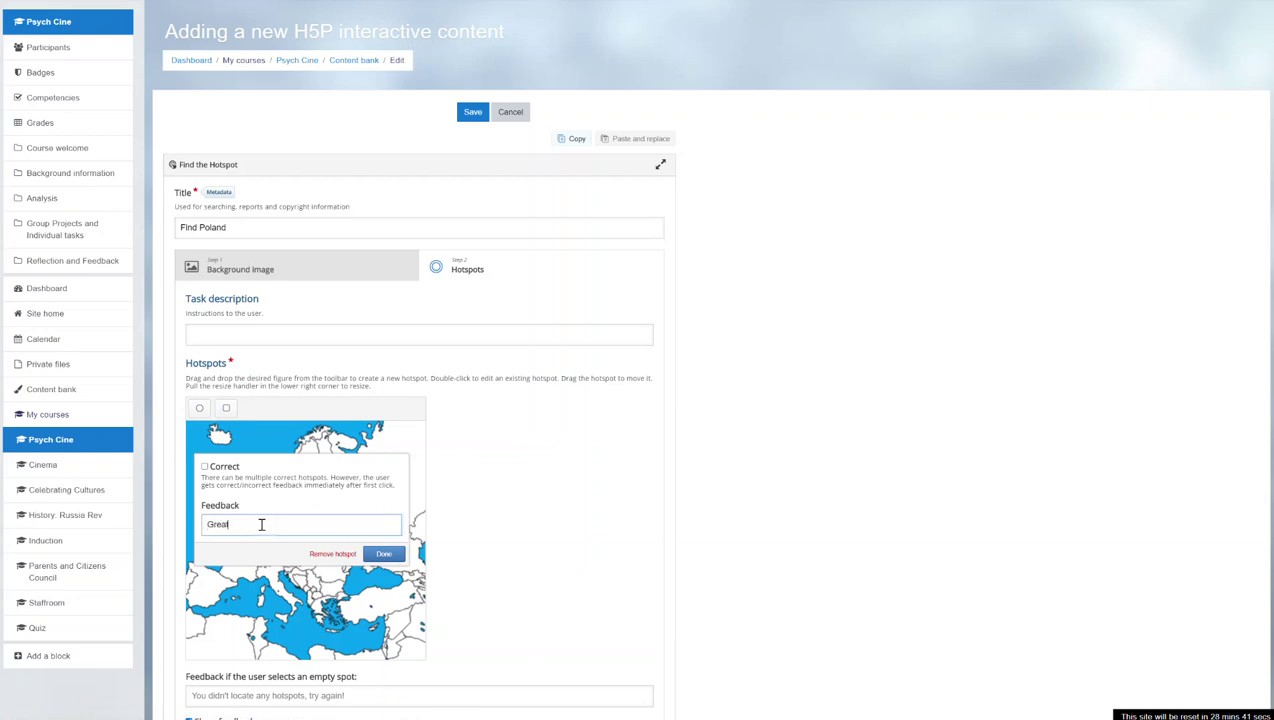
pyautogui.click(205, 467)
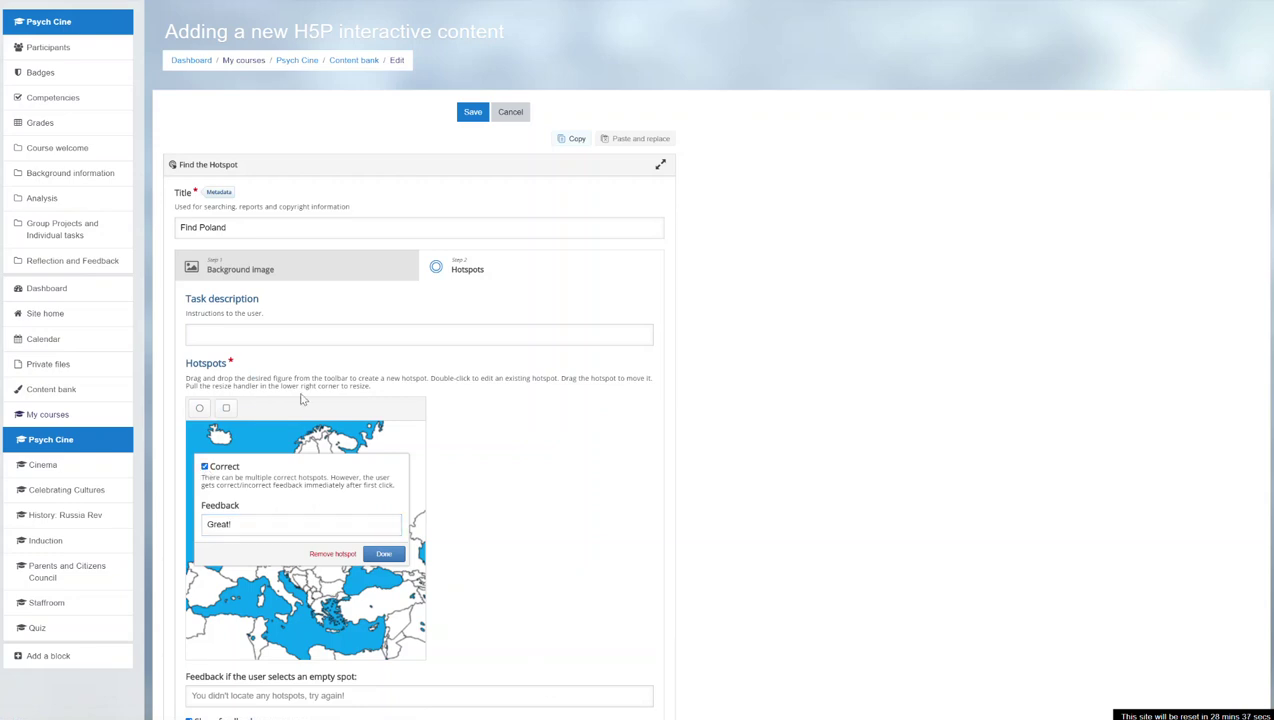
pyautogui.click(386, 555)
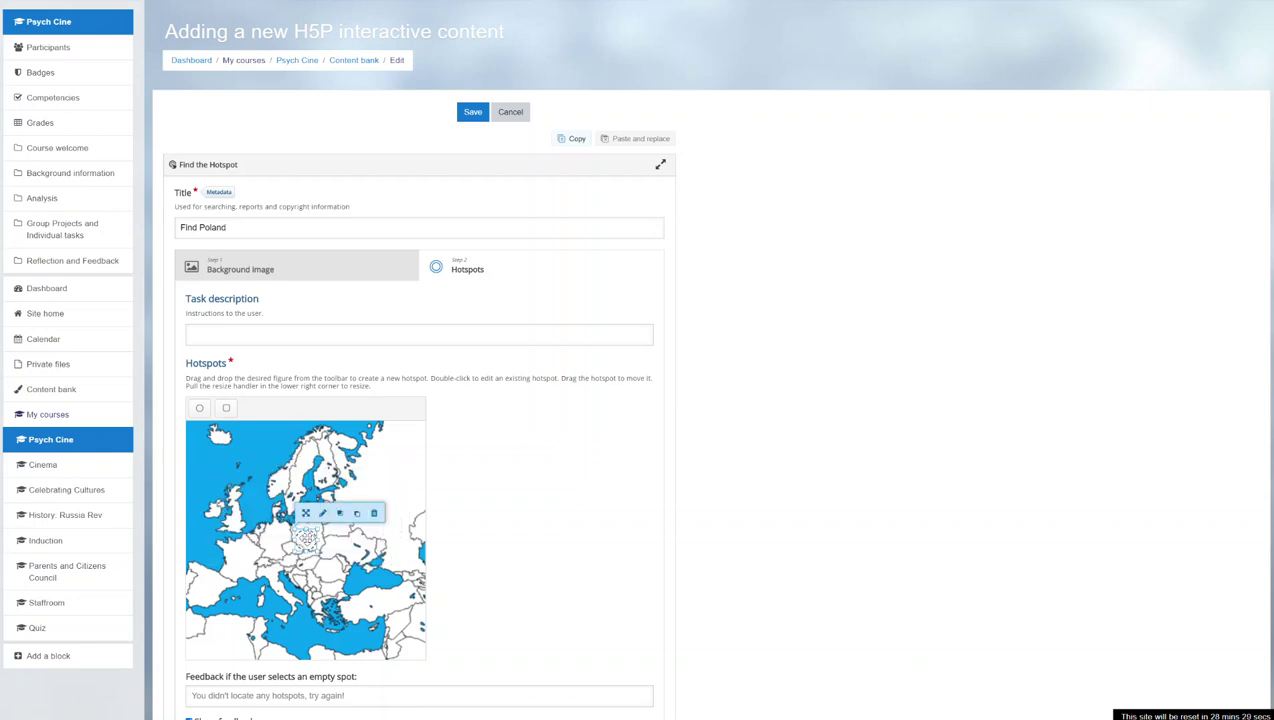
# Step: Move and stretch the circular hotspot to cover Poland on the map, and save the content
pyautogui.click(303, 530)
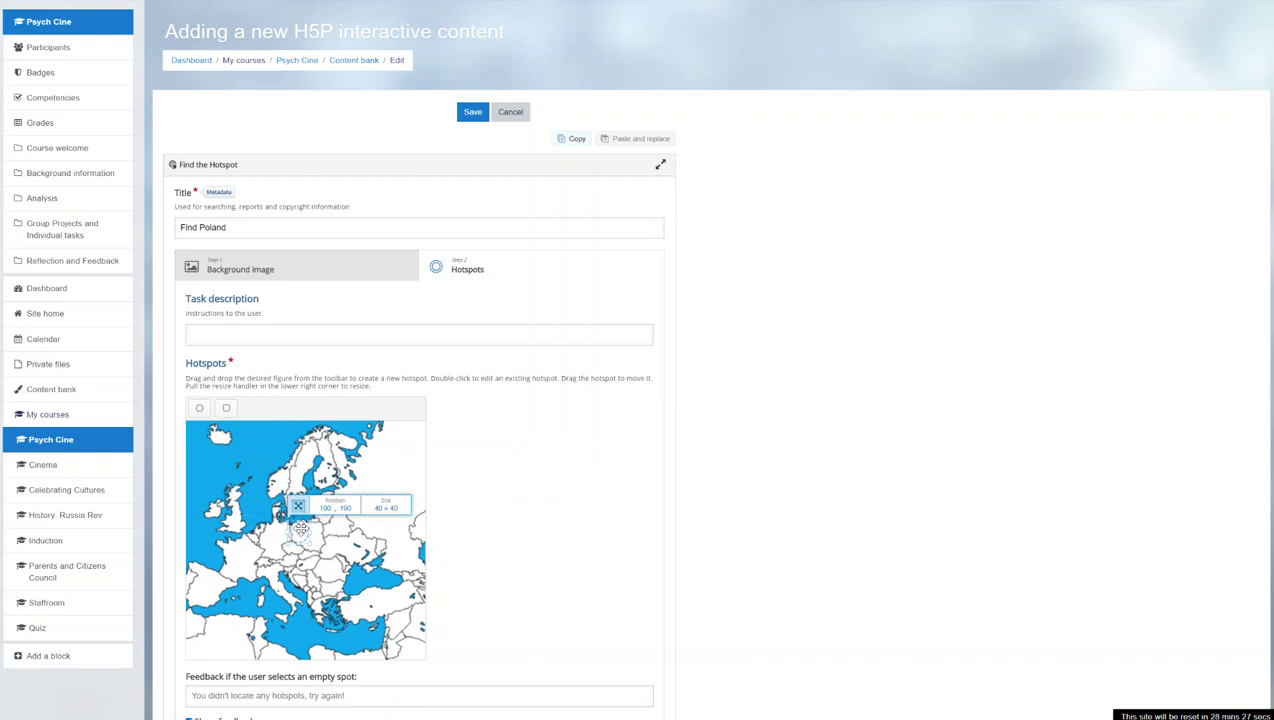
pyautogui.moveTo(310, 544); pyautogui.dragTo(328, 555)
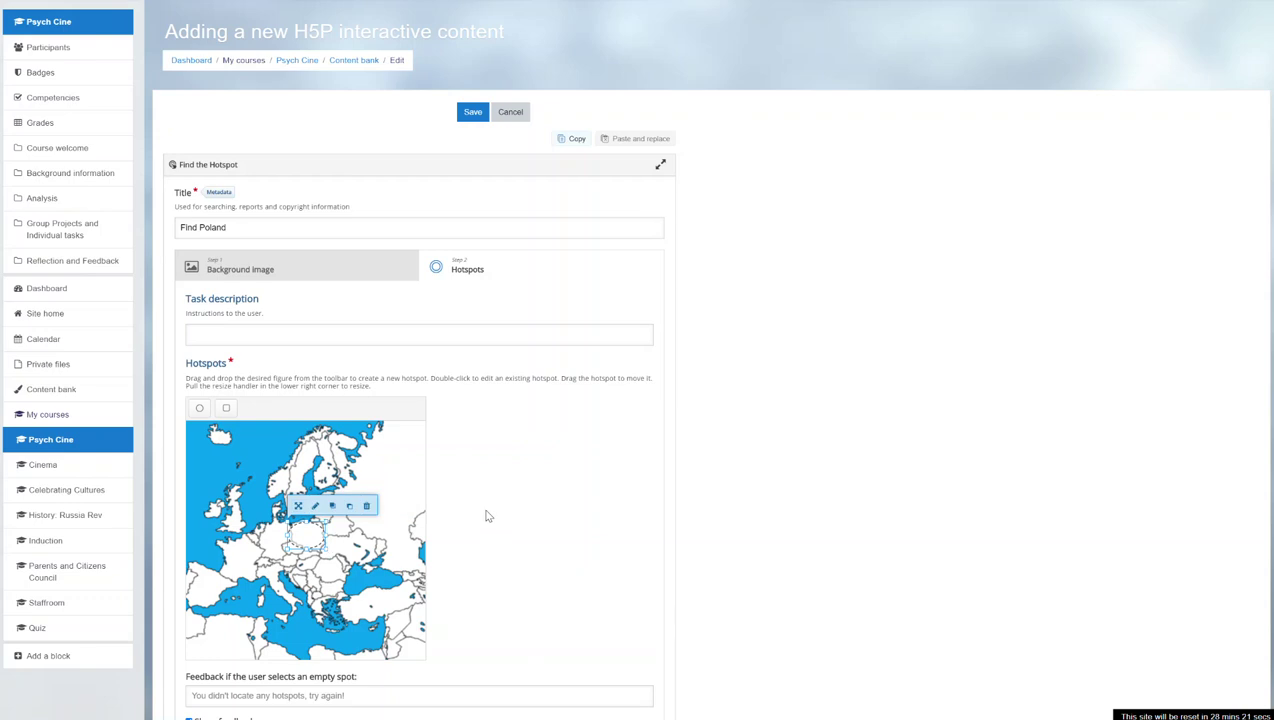
pyautogui.scroll(-3, 550, 500)
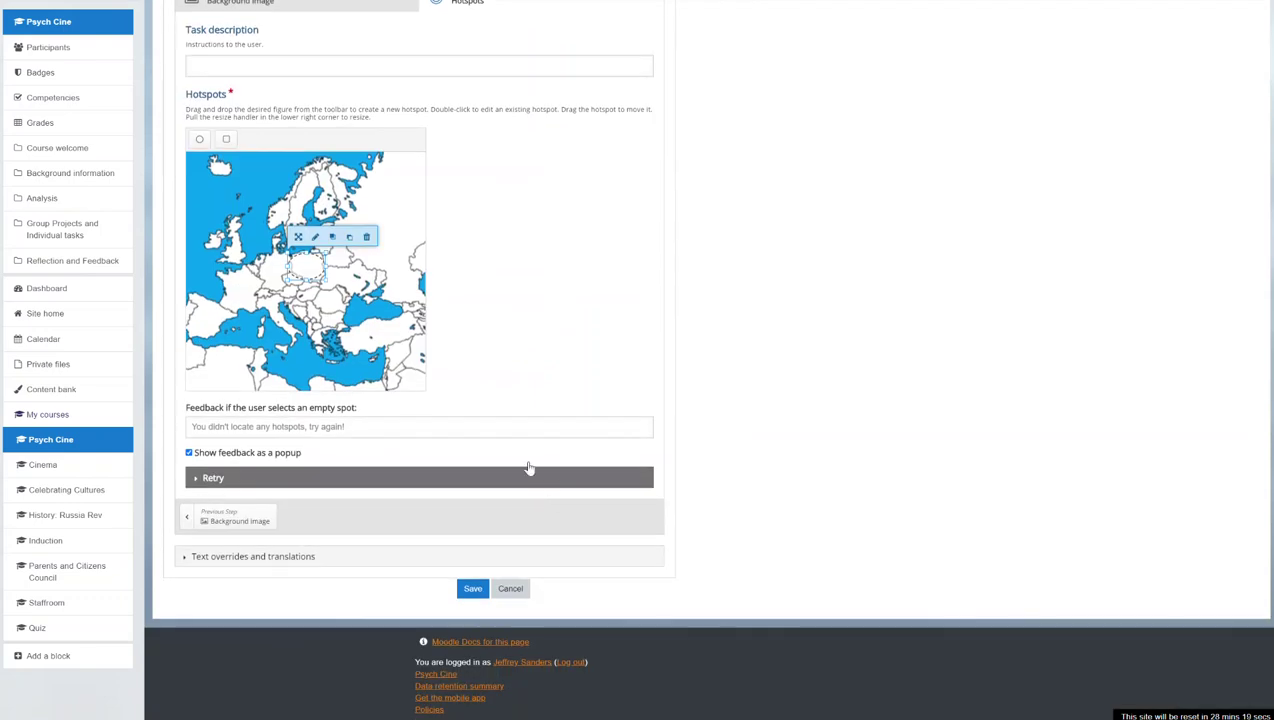
pyautogui.click(330, 313)
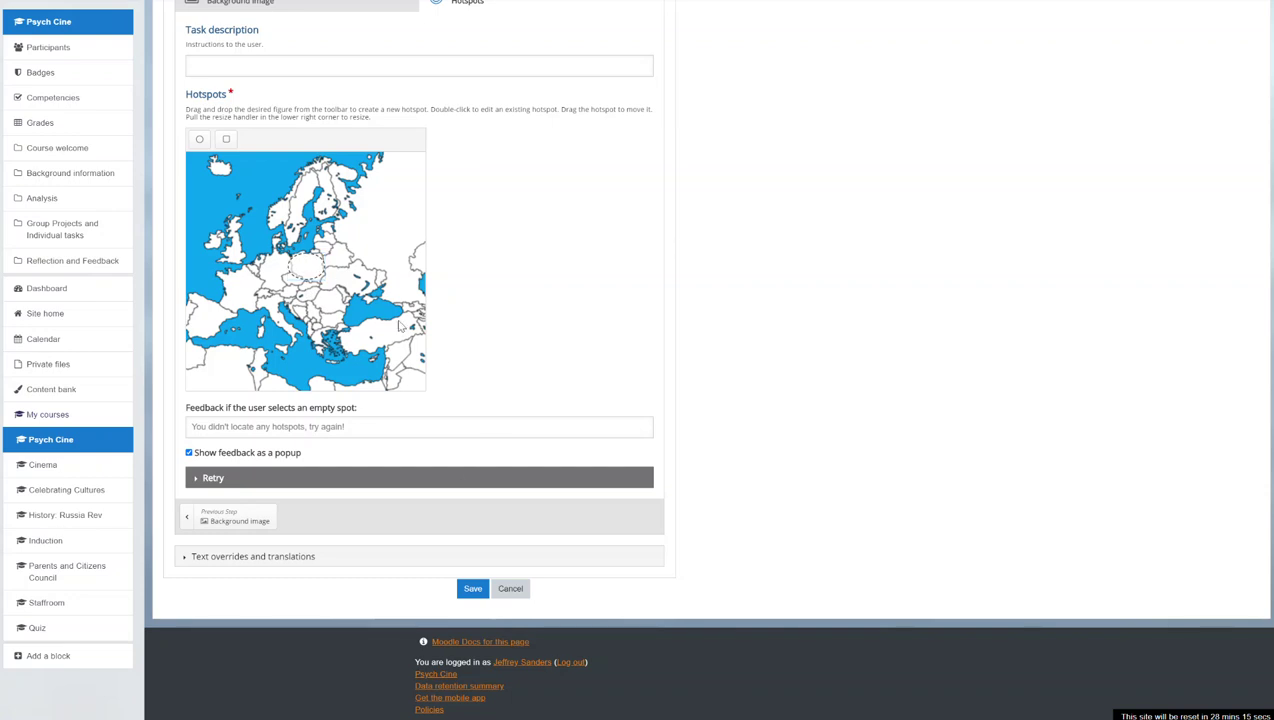
pyautogui.click(472, 588)
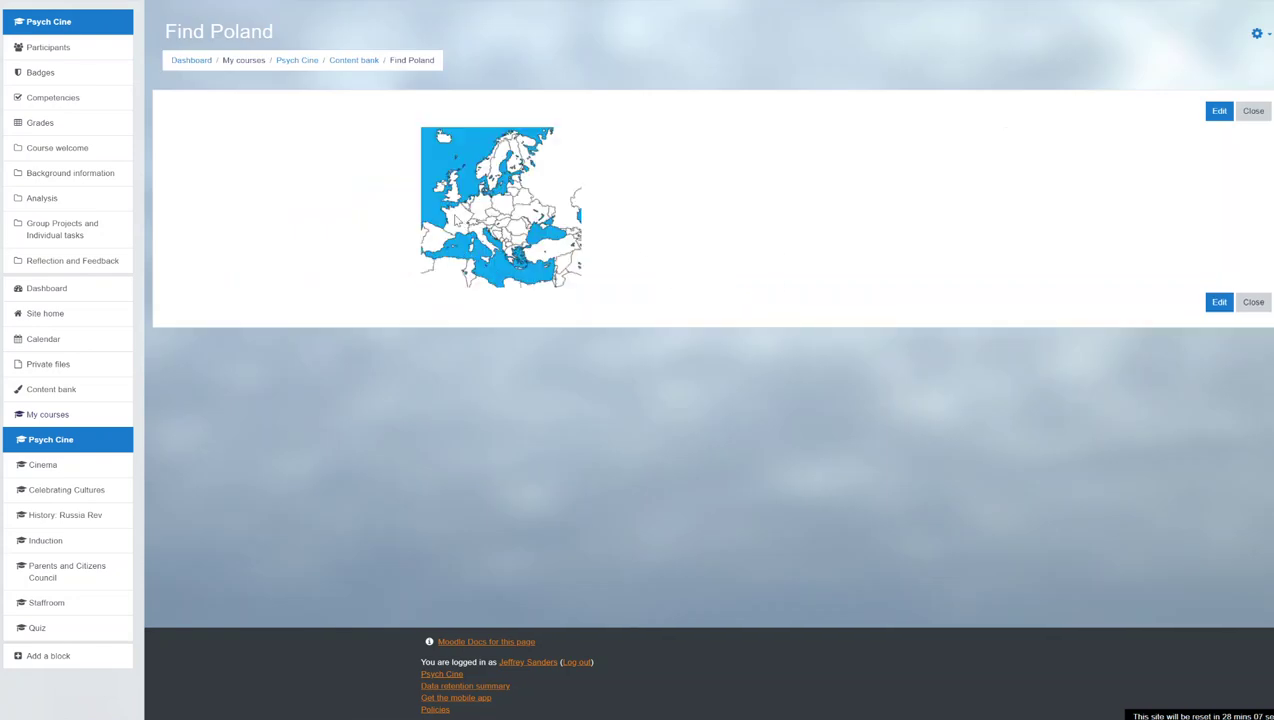
# Step: Test the Find Poland activity with two wrong spots and retries, pick Poland, dismiss the feedback and return to the content bank
pyautogui.click(455, 217)
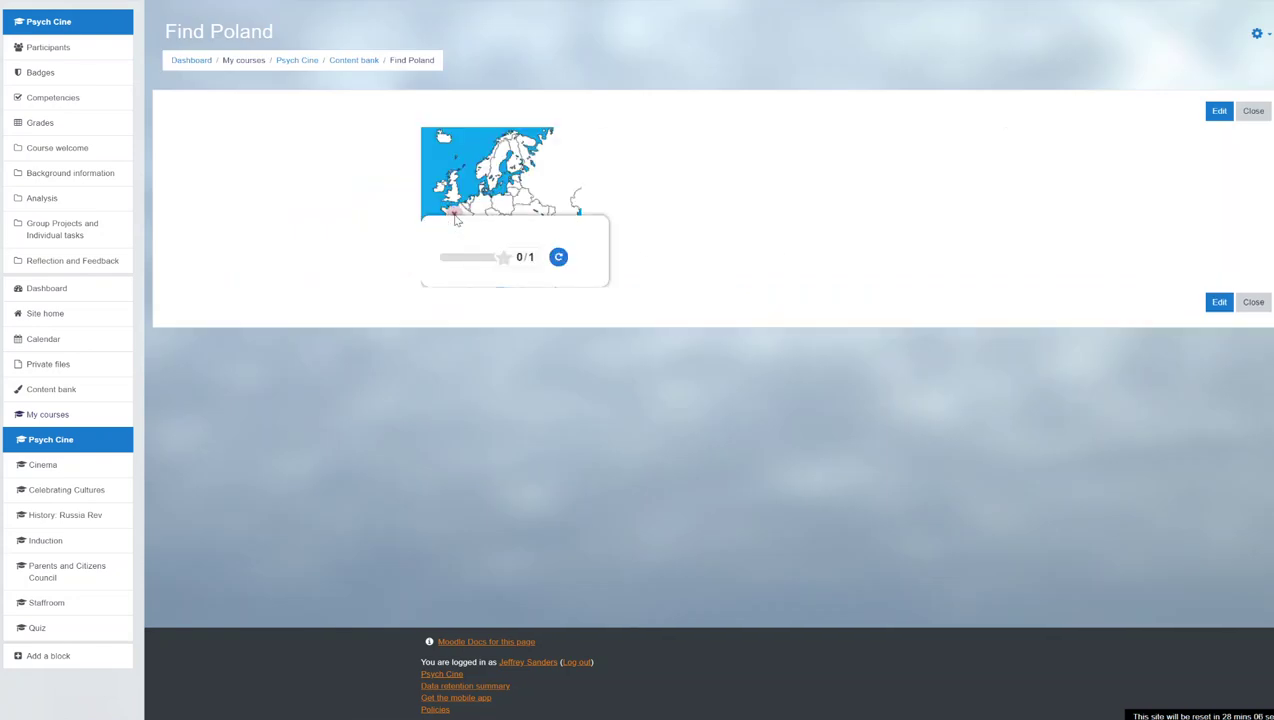
pyautogui.click(557, 258)
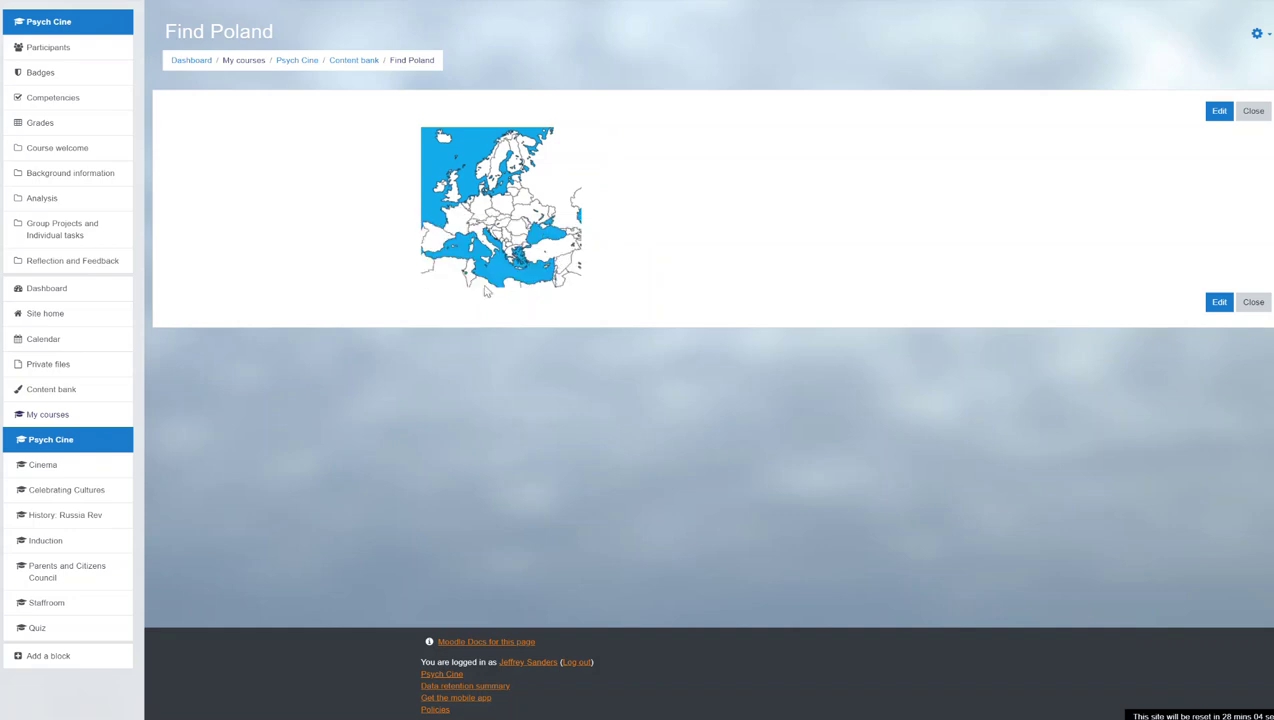
pyautogui.click(557, 179)
pyautogui.click(600, 229)
pyautogui.click(501, 203)
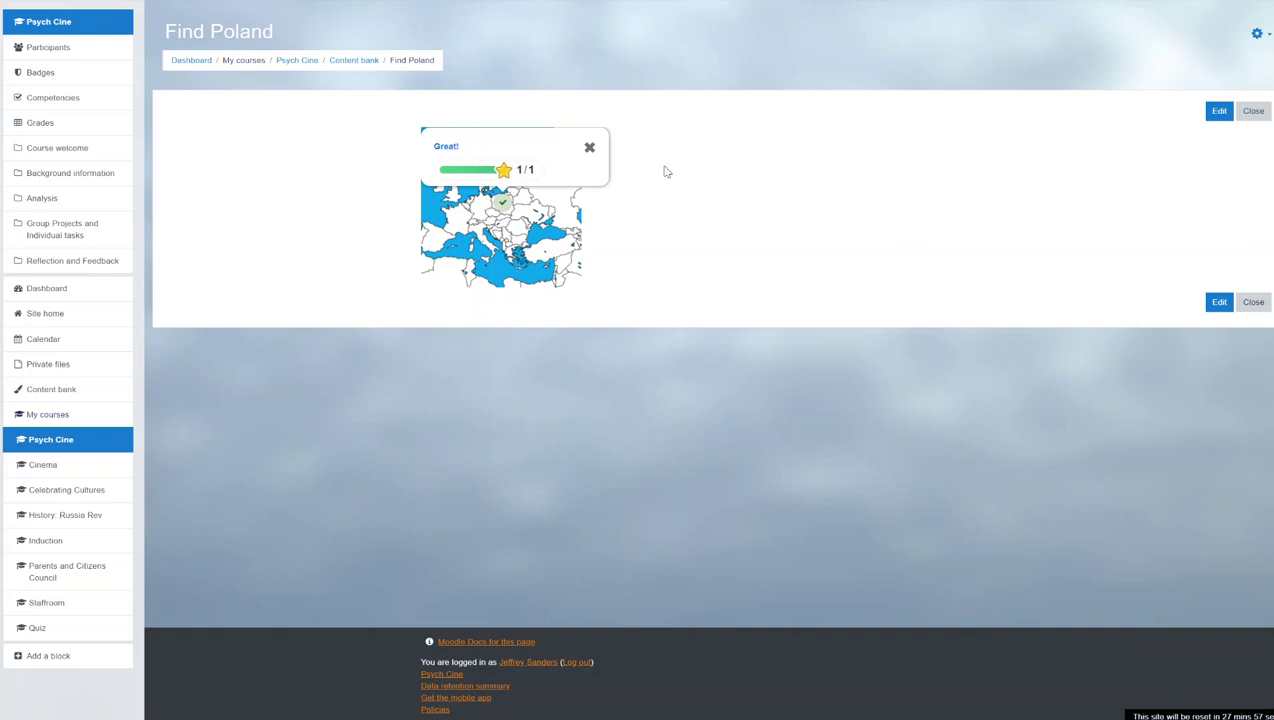
pyautogui.click(590, 148)
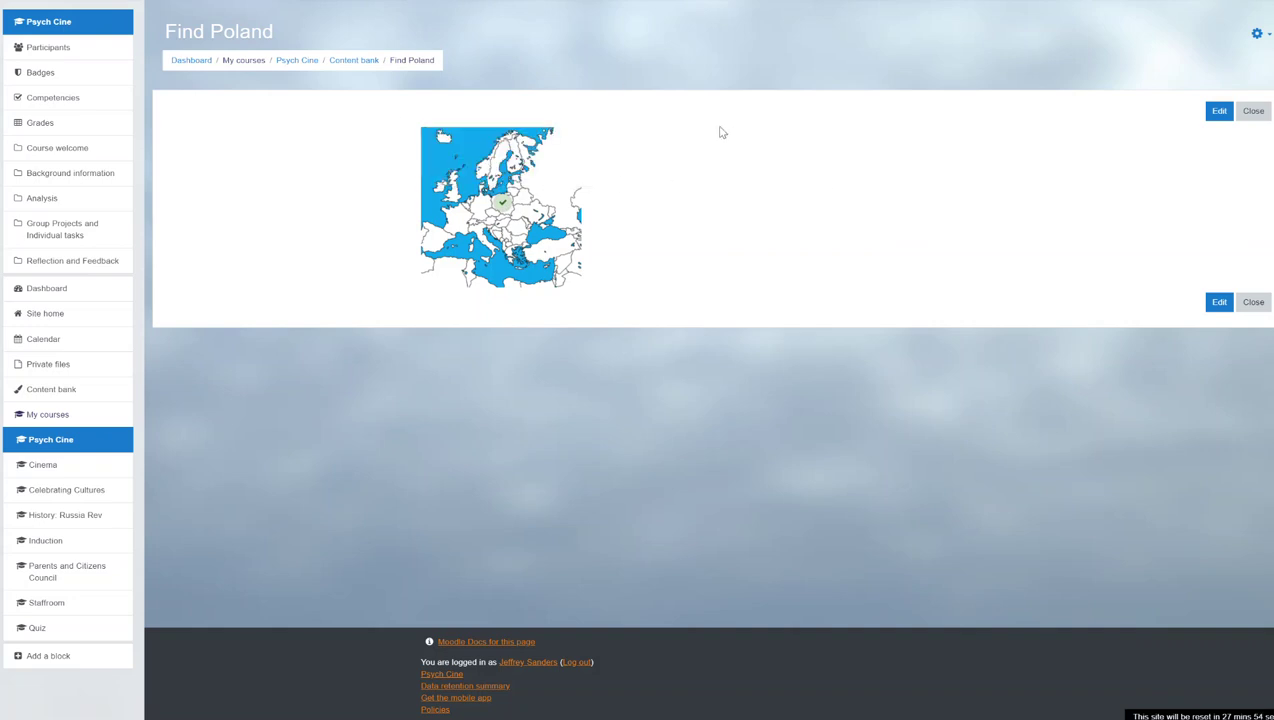
pyautogui.click(1253, 302)
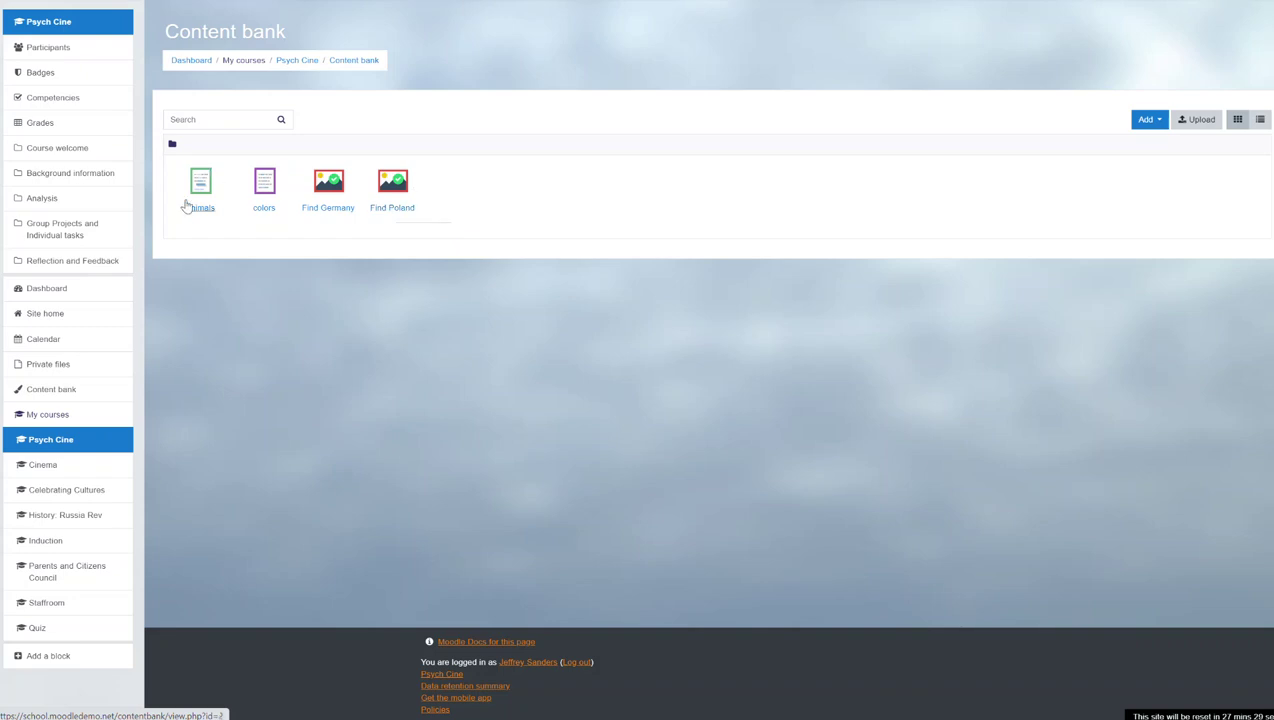
# Step: Add a new H5P activity to the Psych Cine course's Course welcome section and name it "Geography Quiz"
pyautogui.click(42, 29)
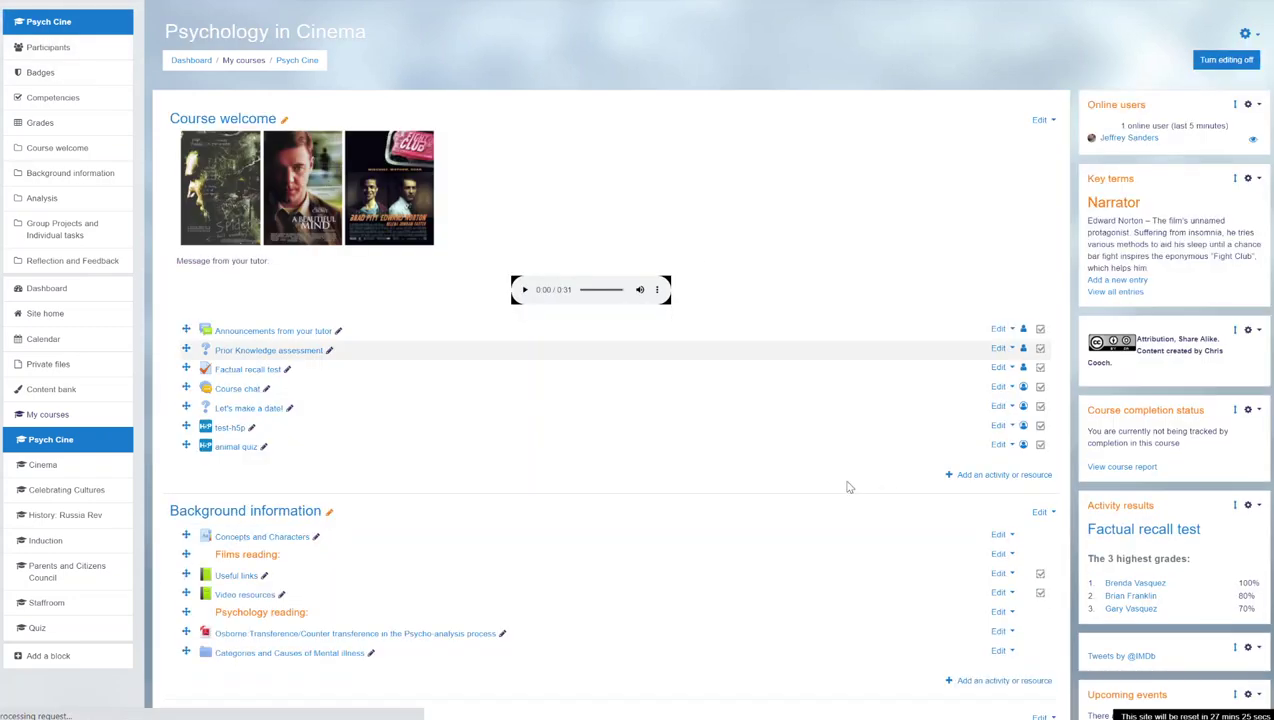
pyautogui.click(1020, 465)
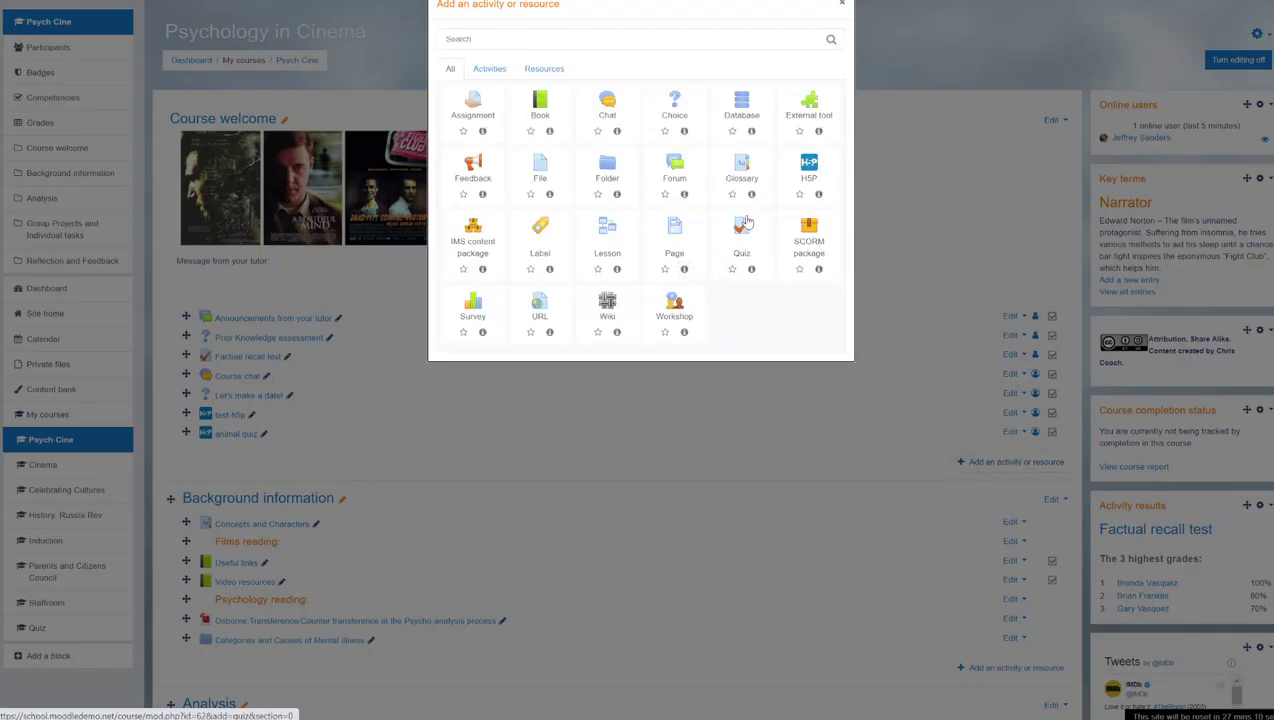
pyautogui.click(809, 173)
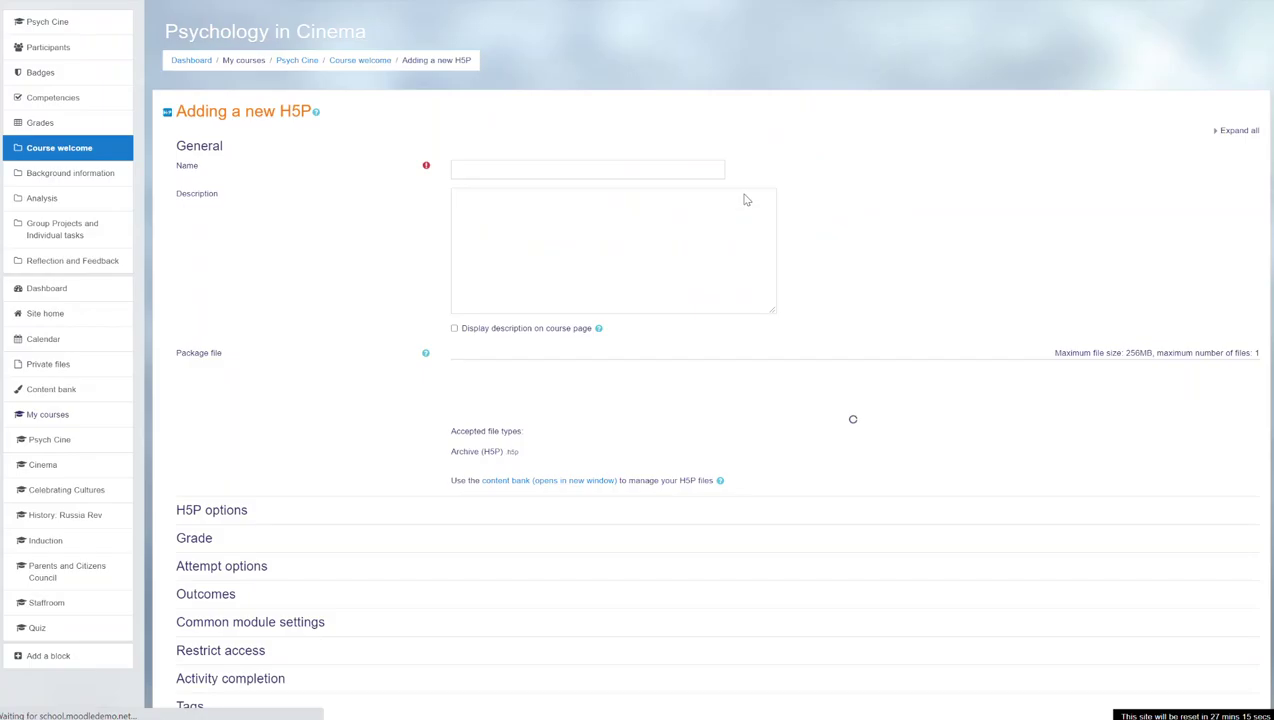
pyautogui.click(543, 171)
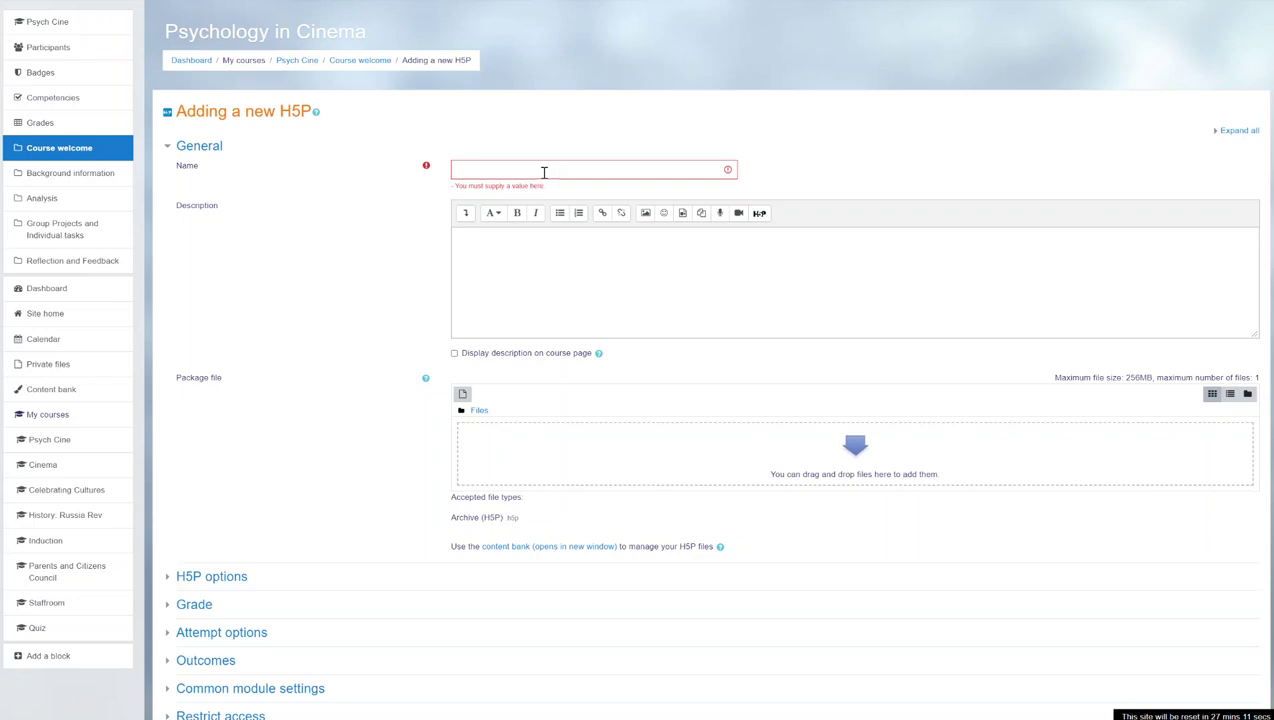
pyautogui.scroll(-5, 544, 174)
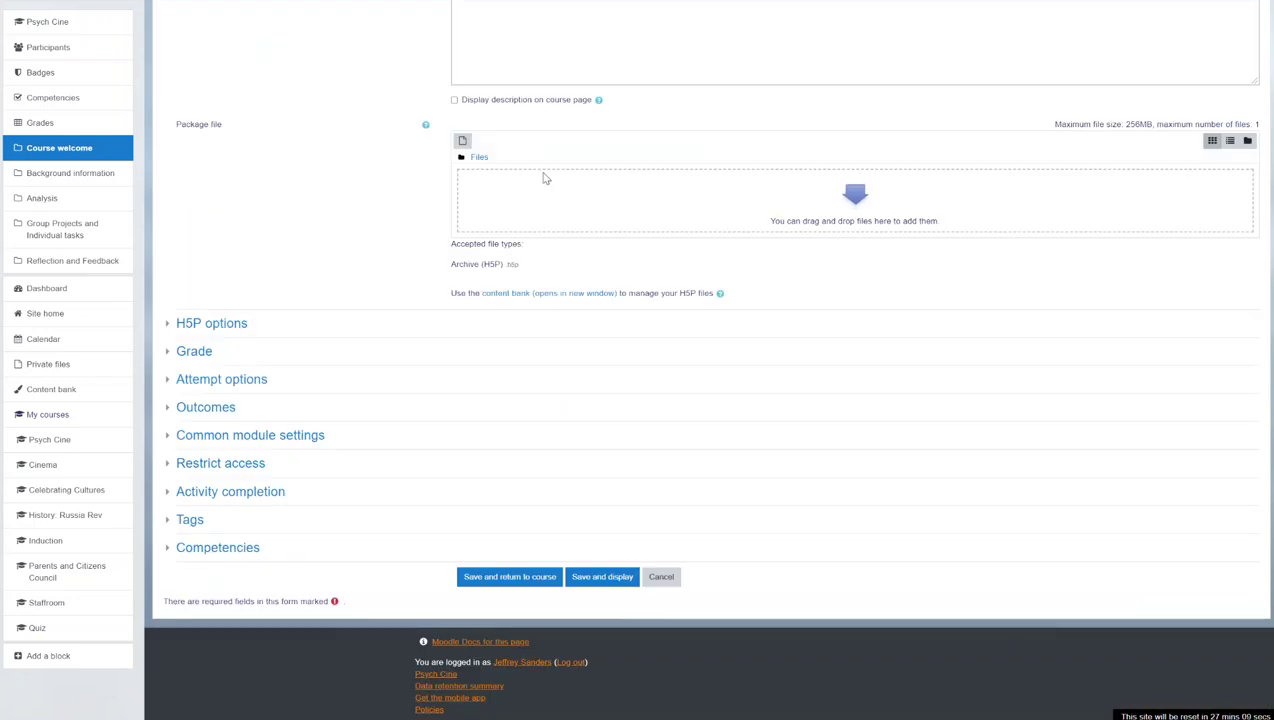
pyautogui.scroll(5, 545, 178)
pyautogui.click(578, 172)
pyautogui.write('G')
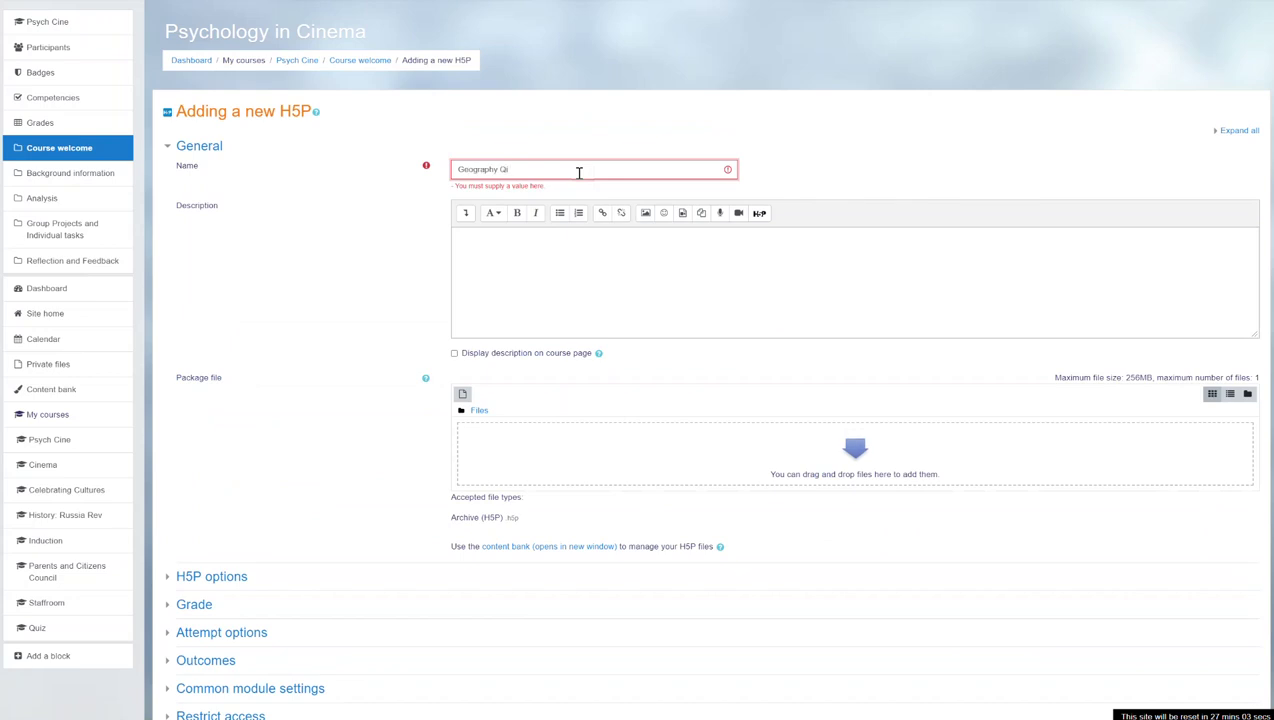
pyautogui.write('eography Quiz')
# Step: Attach a copy of Find Poland from the content bank as the package file, and save the activity, returning to the course
pyautogui.scroll(-5, 358, 327)
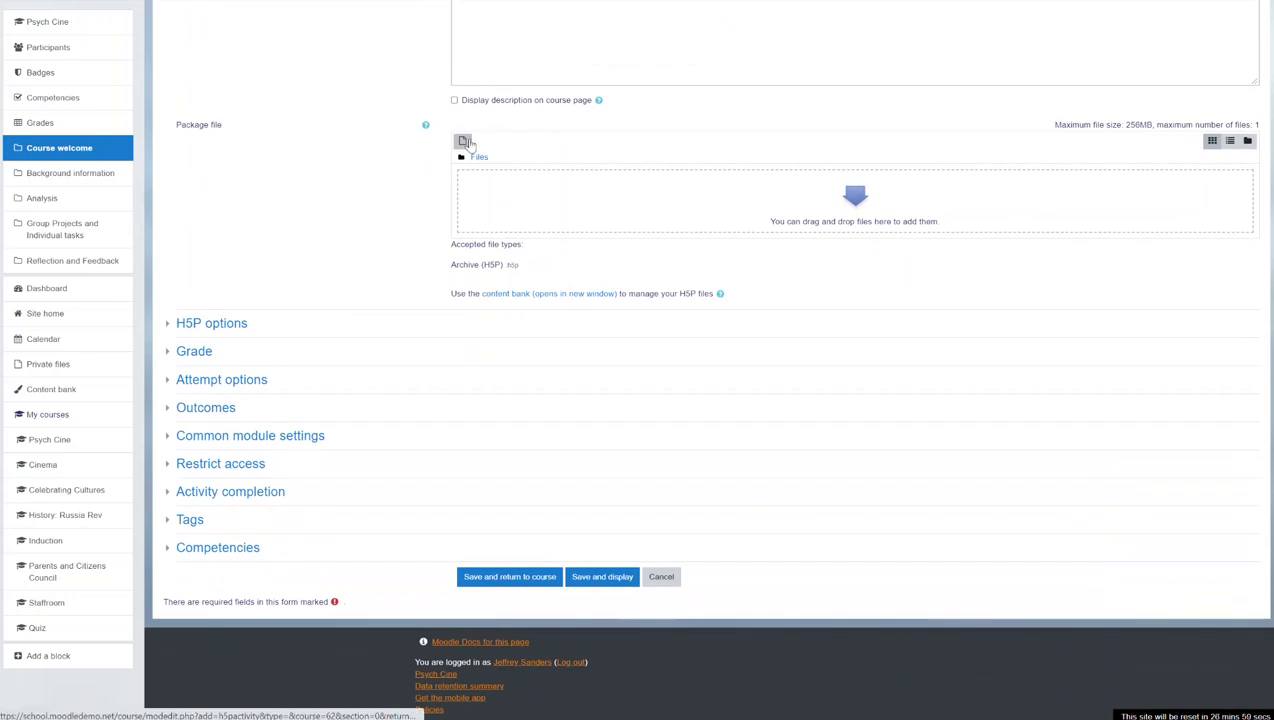
pyautogui.scroll(2, 479, 157)
pyautogui.scroll(2, 393, 228)
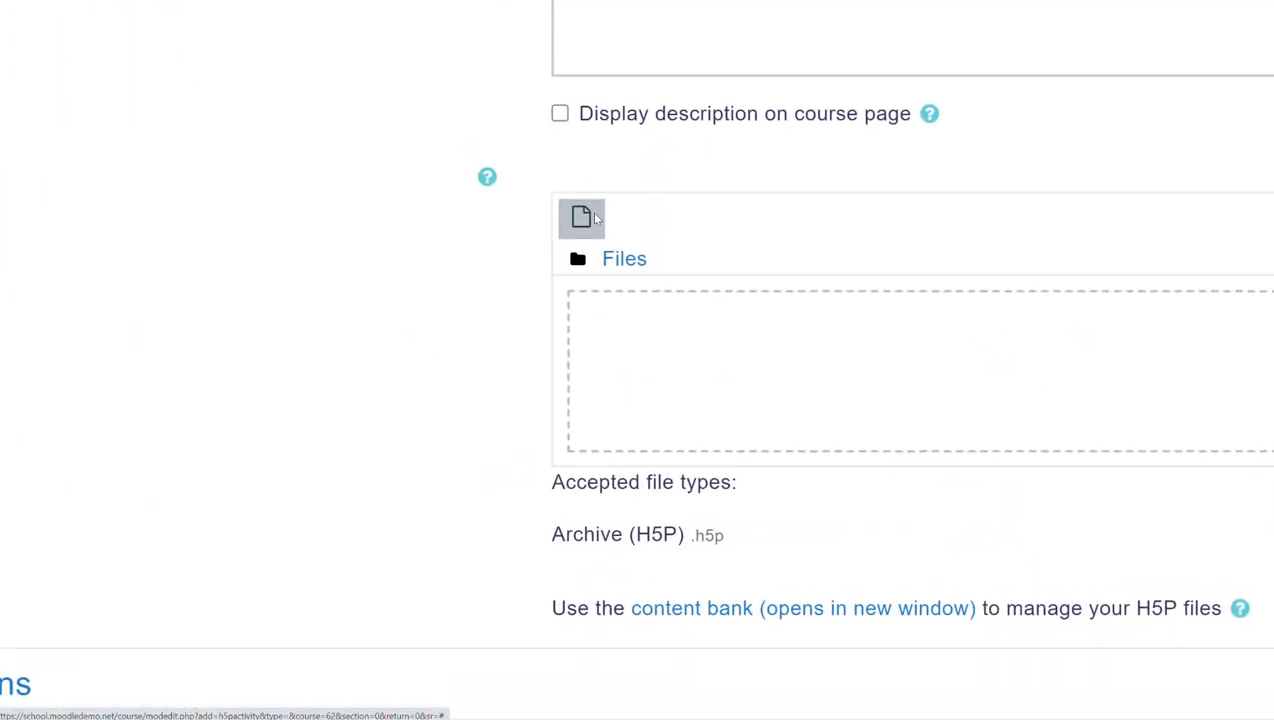
pyautogui.click(582, 217)
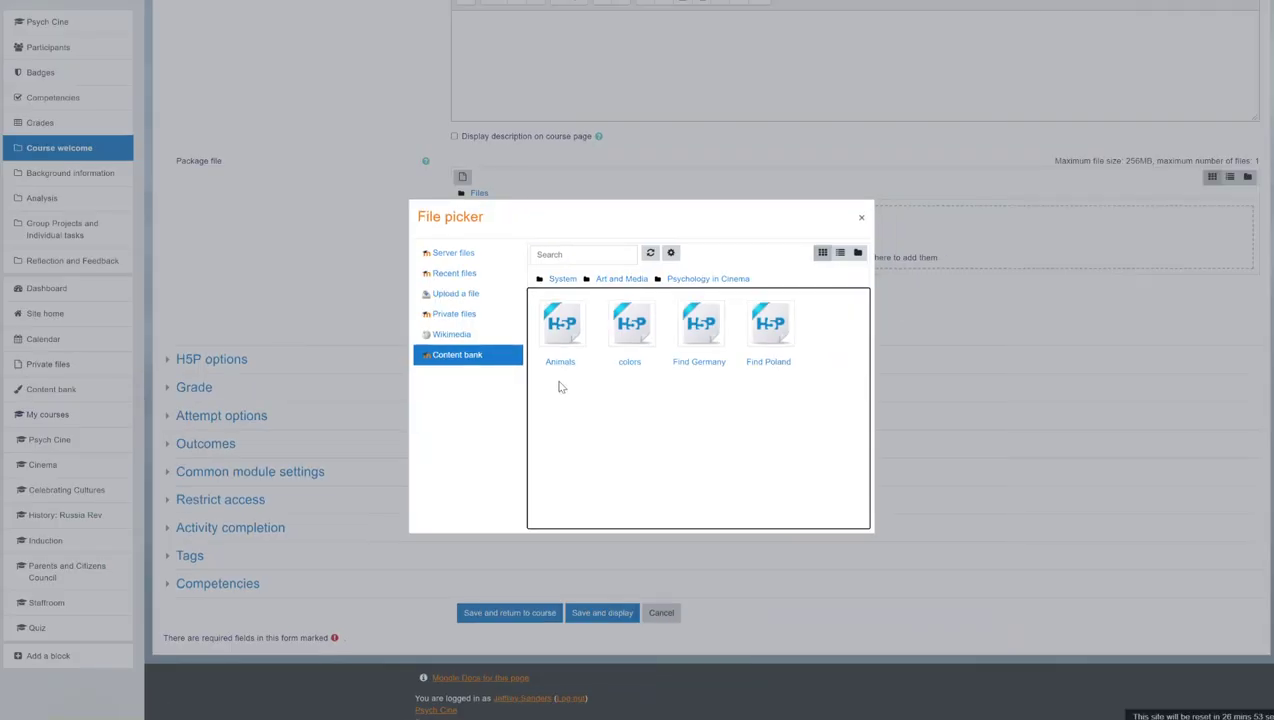
pyautogui.click(777, 333)
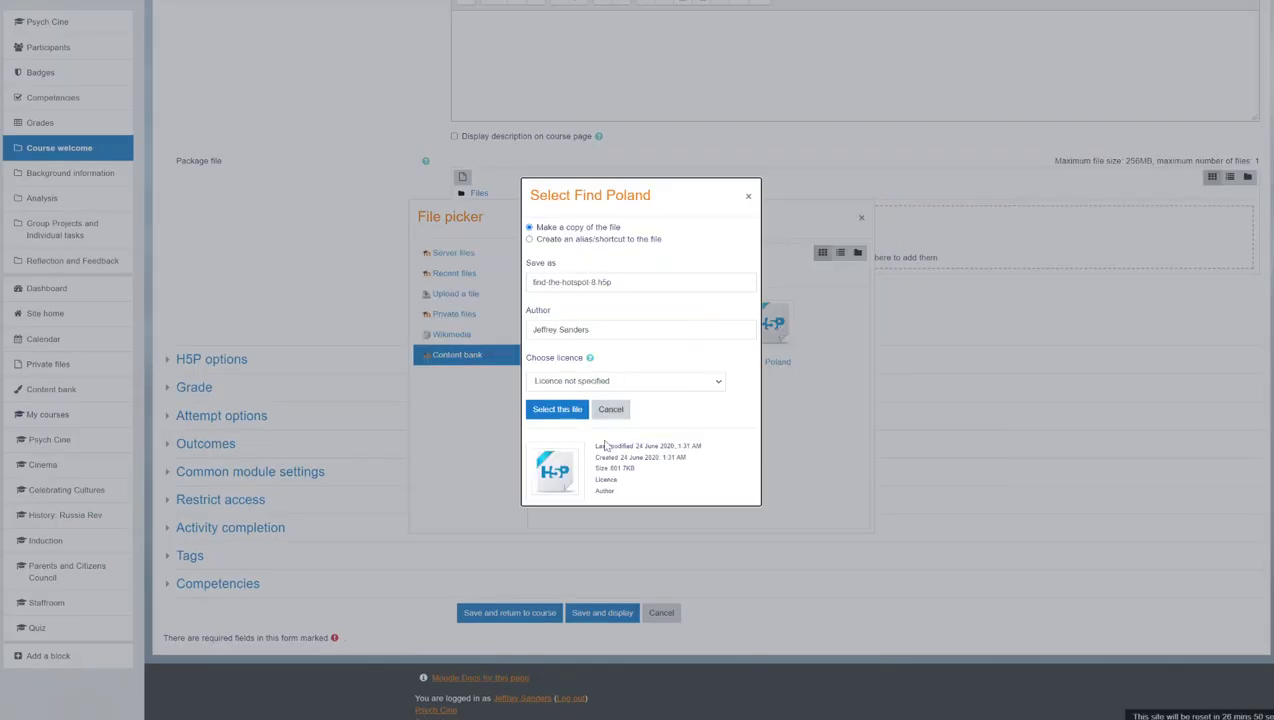
pyautogui.click(557, 409)
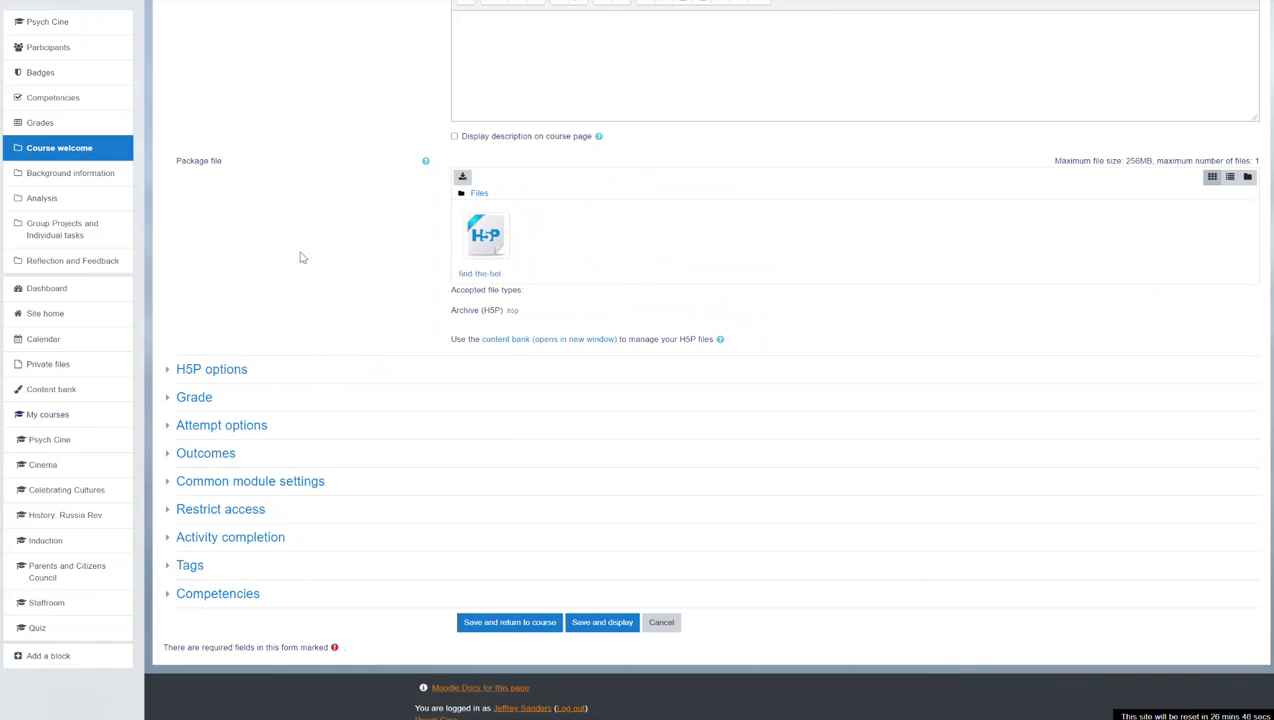
pyautogui.scroll(-1, 301, 258)
pyautogui.click(516, 585)
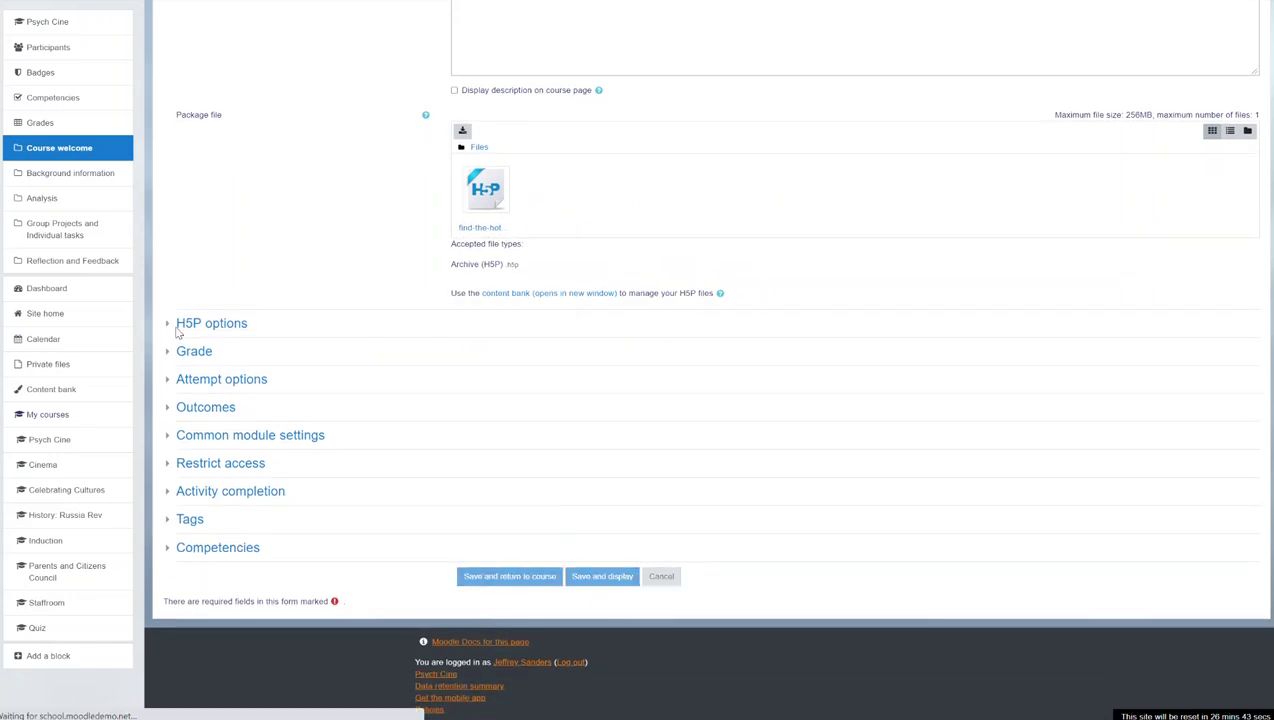
# Step: Open the Geography Quiz activity from the course page and answer it by selecting Poland on the map
pyautogui.scroll(-4, 393, 309)
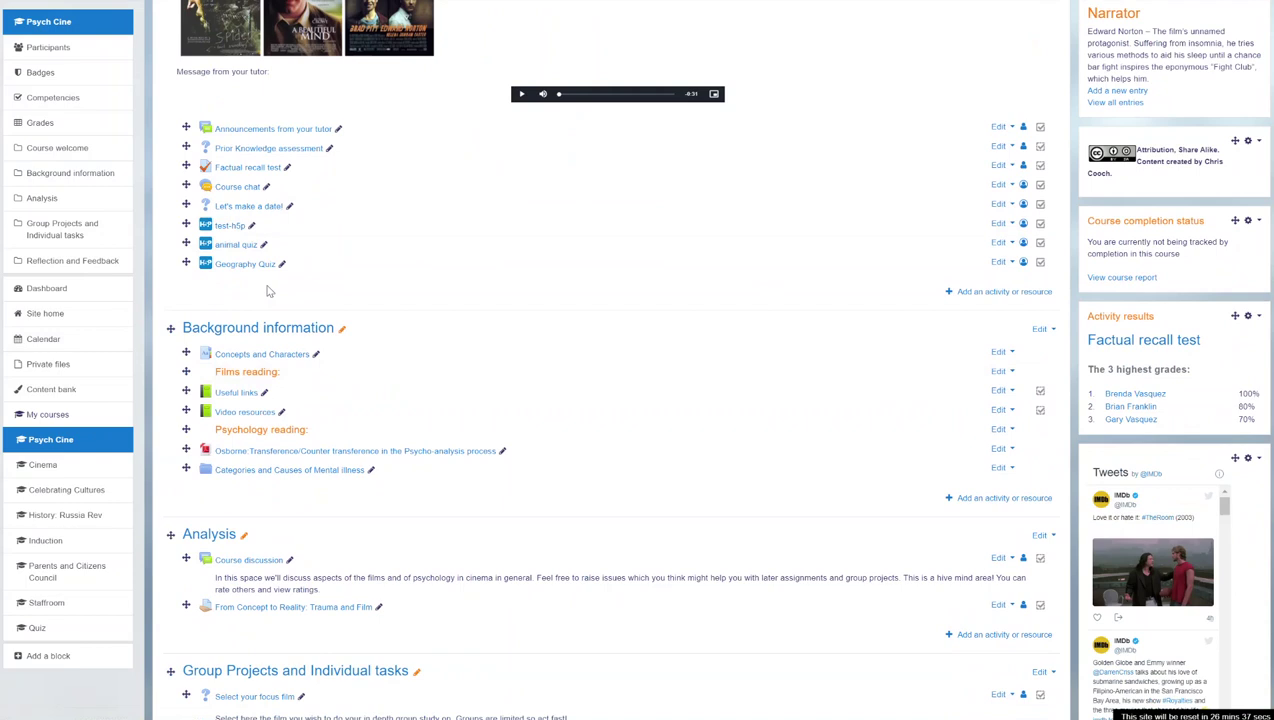
pyautogui.click(236, 265)
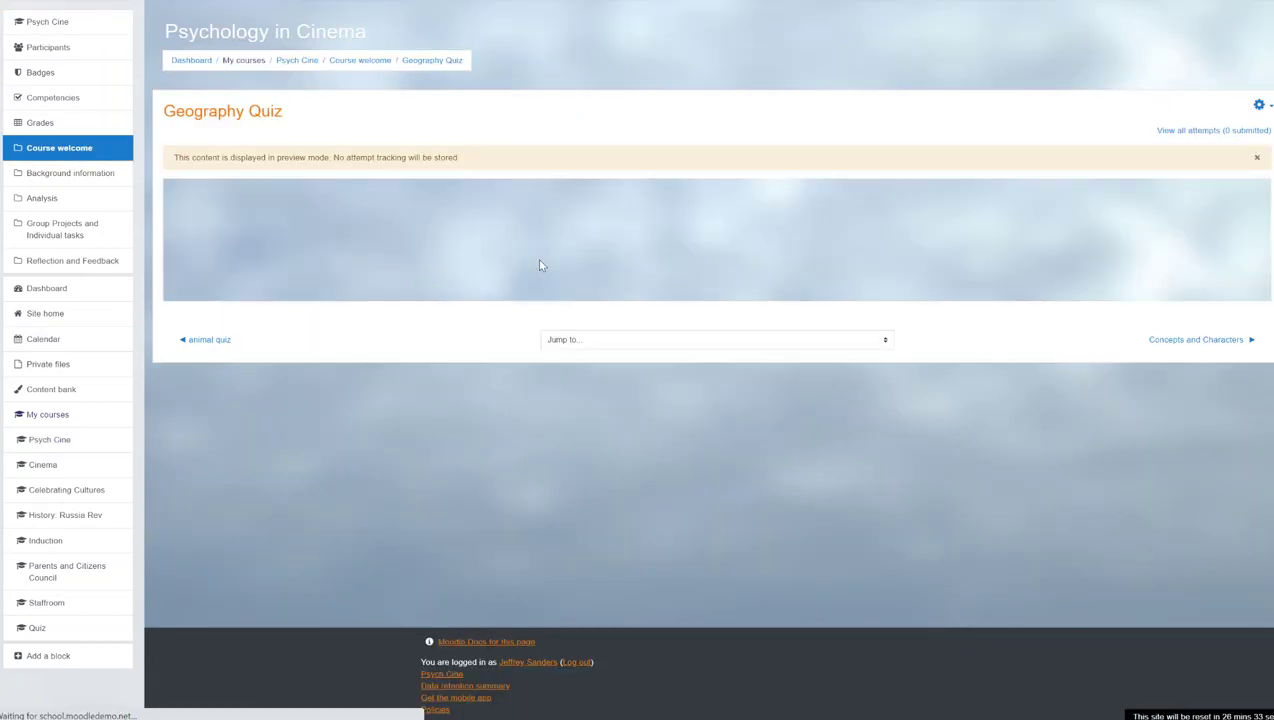
pyautogui.click(244, 255)
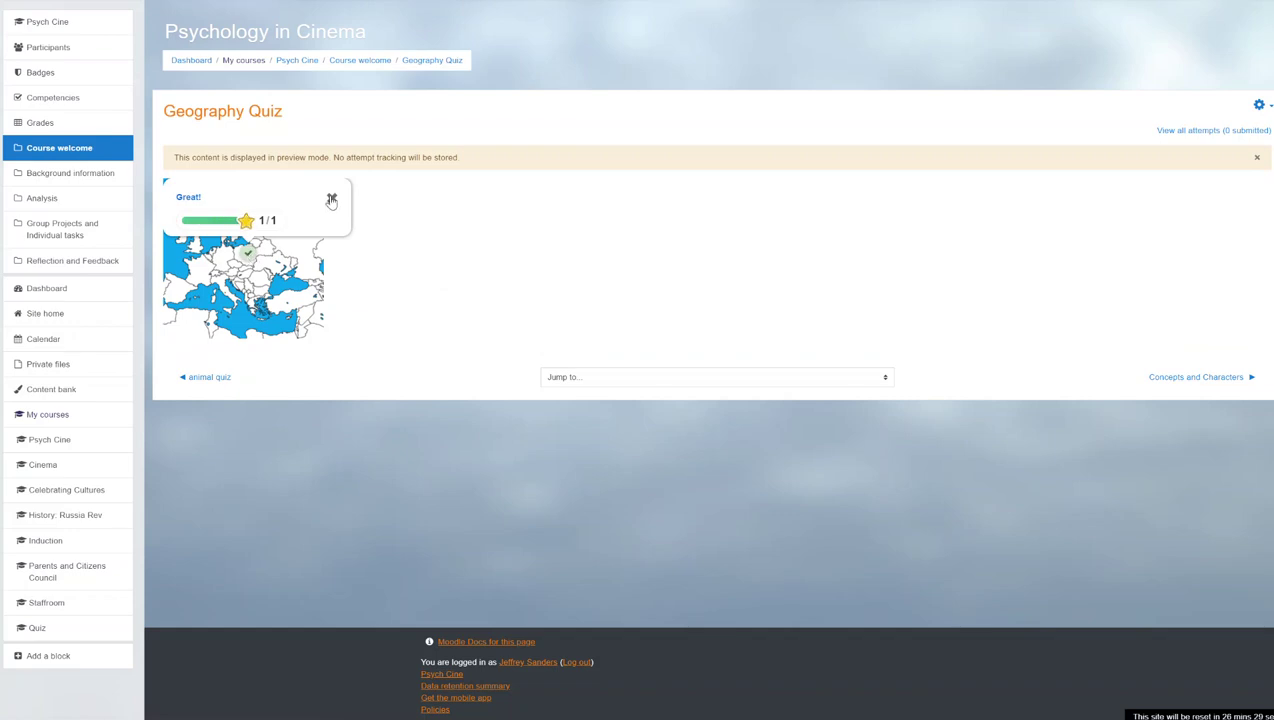
# Step: Dismiss the quiz feedback and examine the H5P activity columns in the Psych Cine grader report, returning to the course page
pyautogui.click(331, 198)
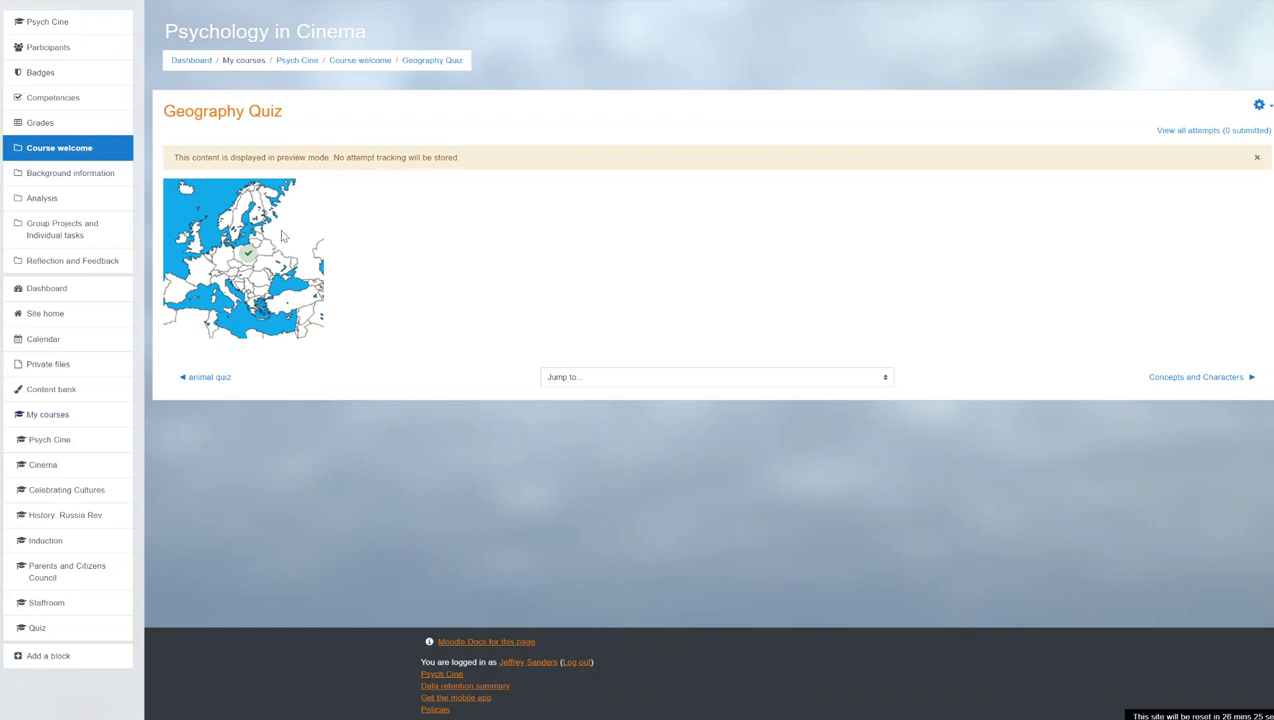
pyautogui.click(41, 123)
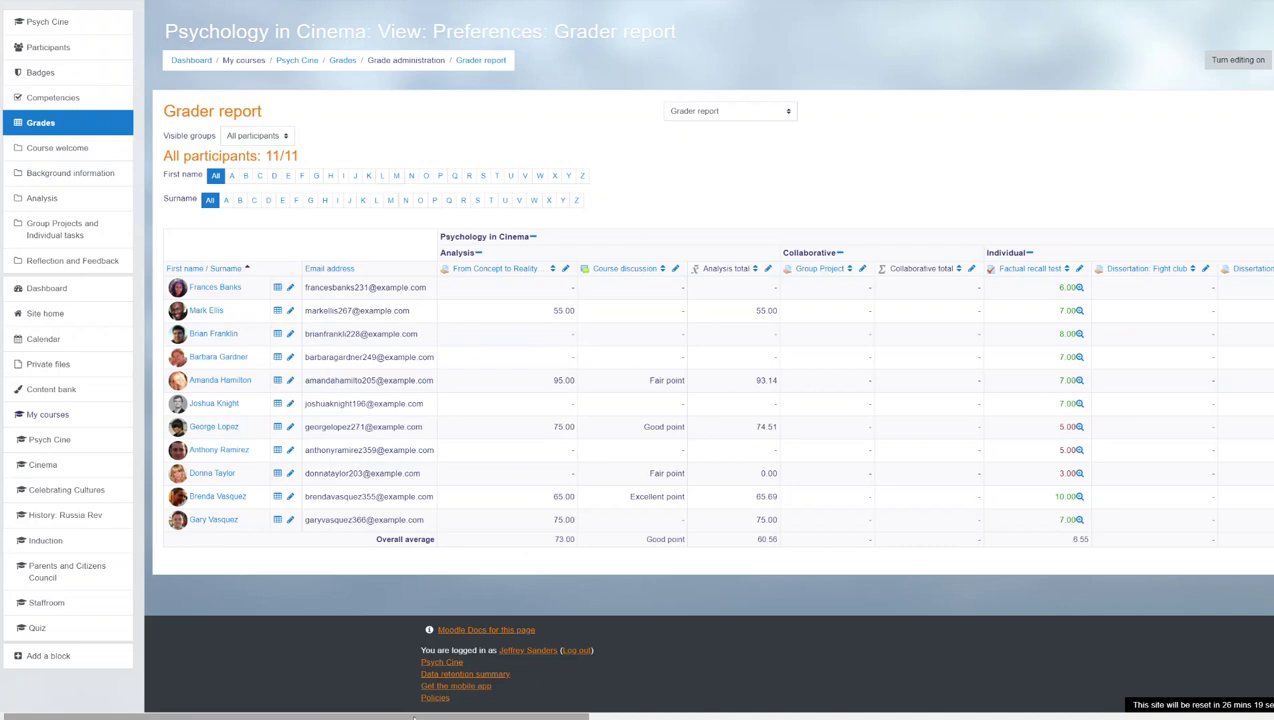
pyautogui.moveTo(416, 716); pyautogui.dragTo(978, 716)
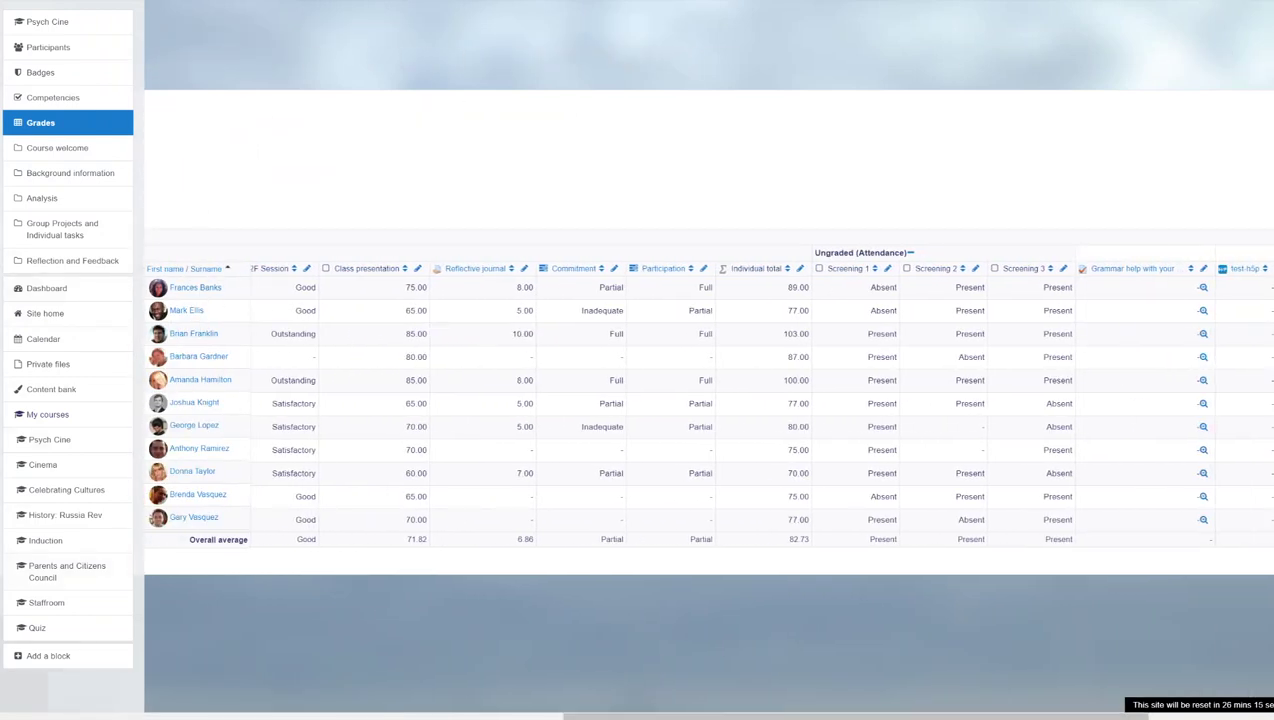
pyautogui.hscroll(5, 945, 555)
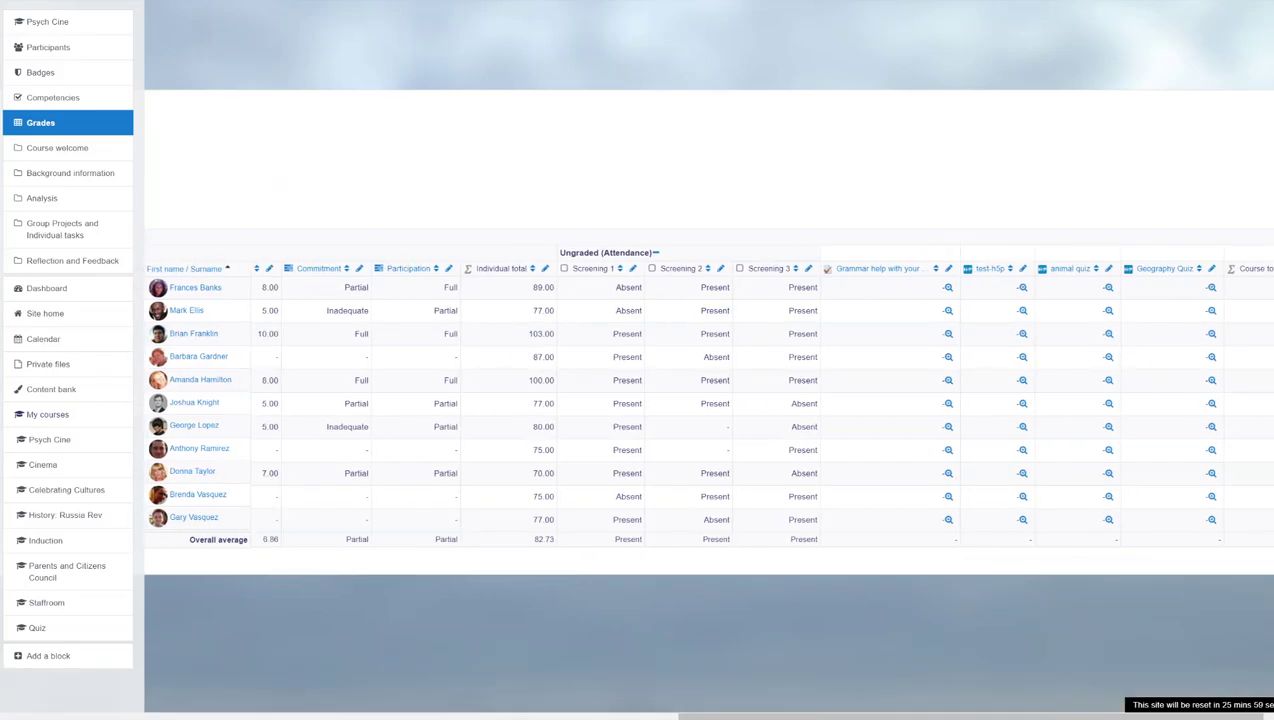
pyautogui.click(48, 21)
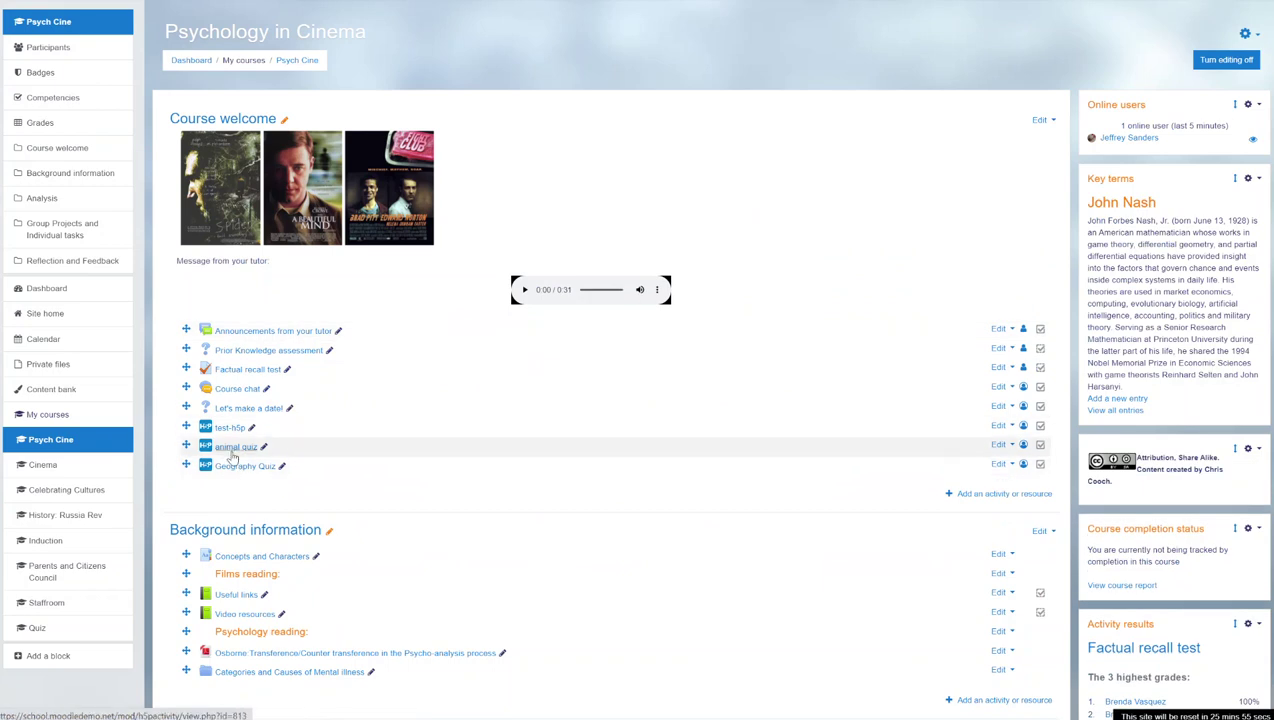
# Step: Open the animal quiz, fill the gaps with cats, dogs and birds in that order, and check the answers, returning to the course
pyautogui.click(235, 453)
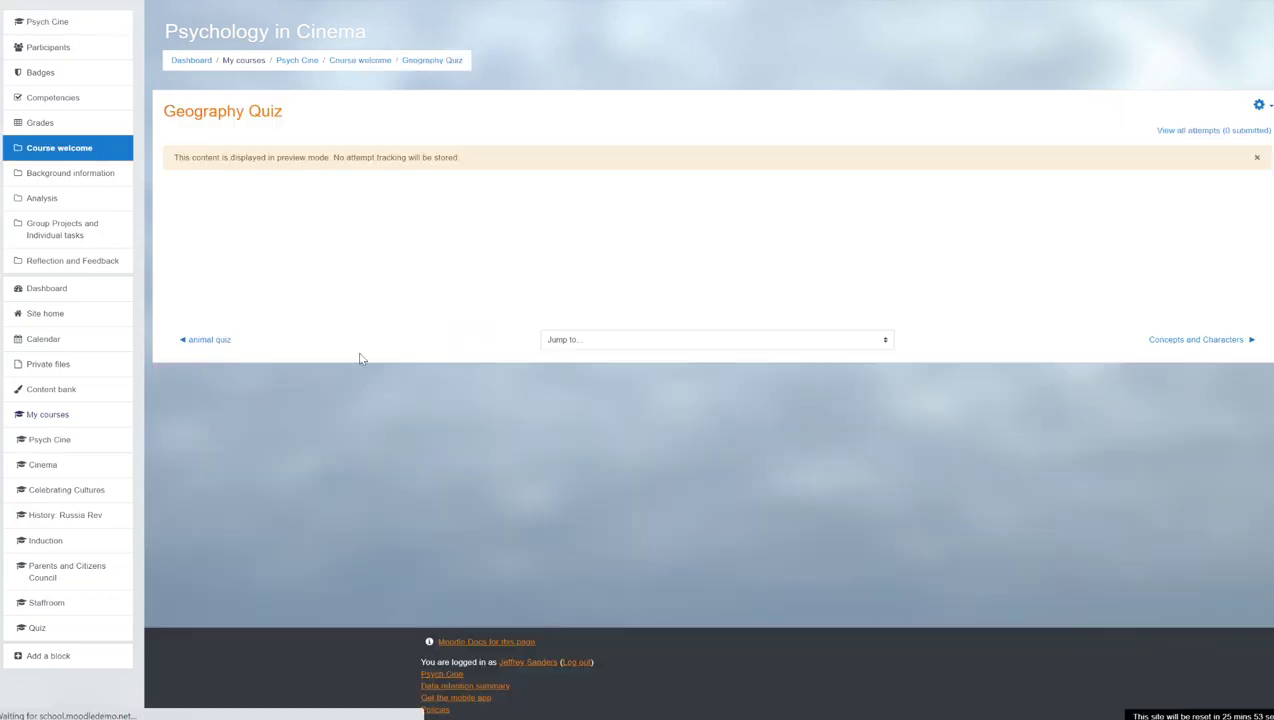
pyautogui.click(362, 61)
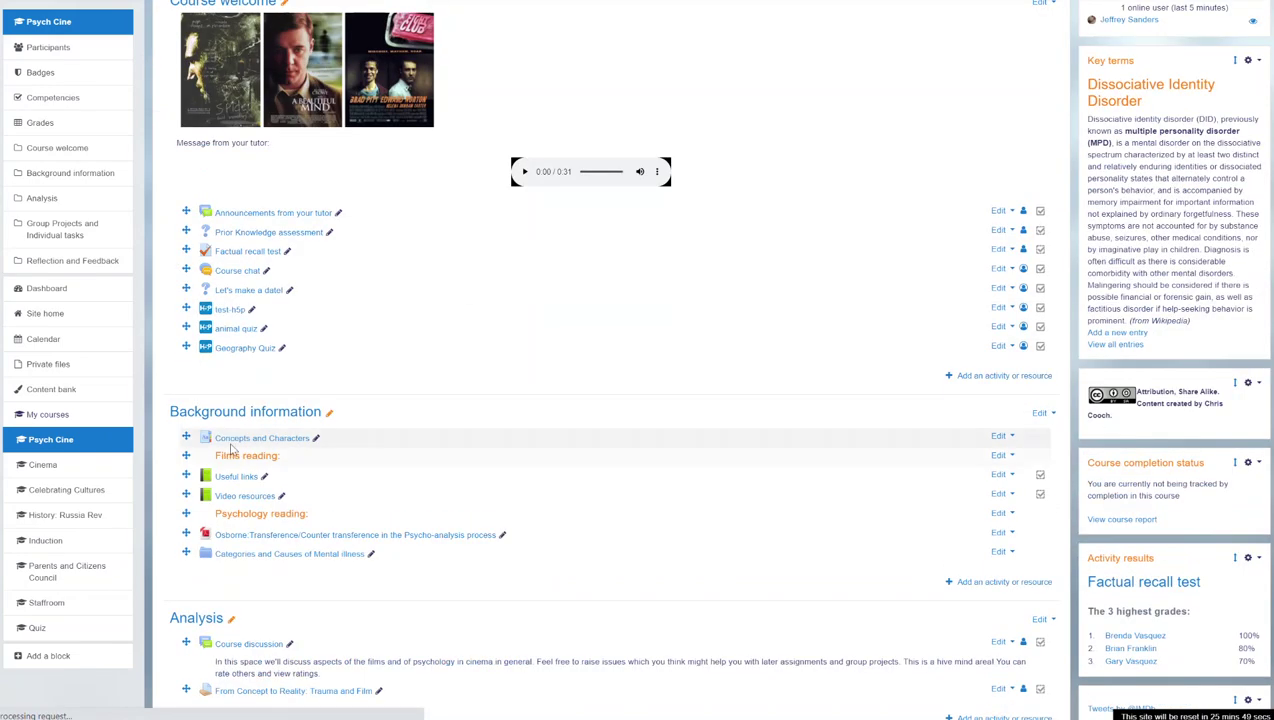
pyautogui.click(236, 316)
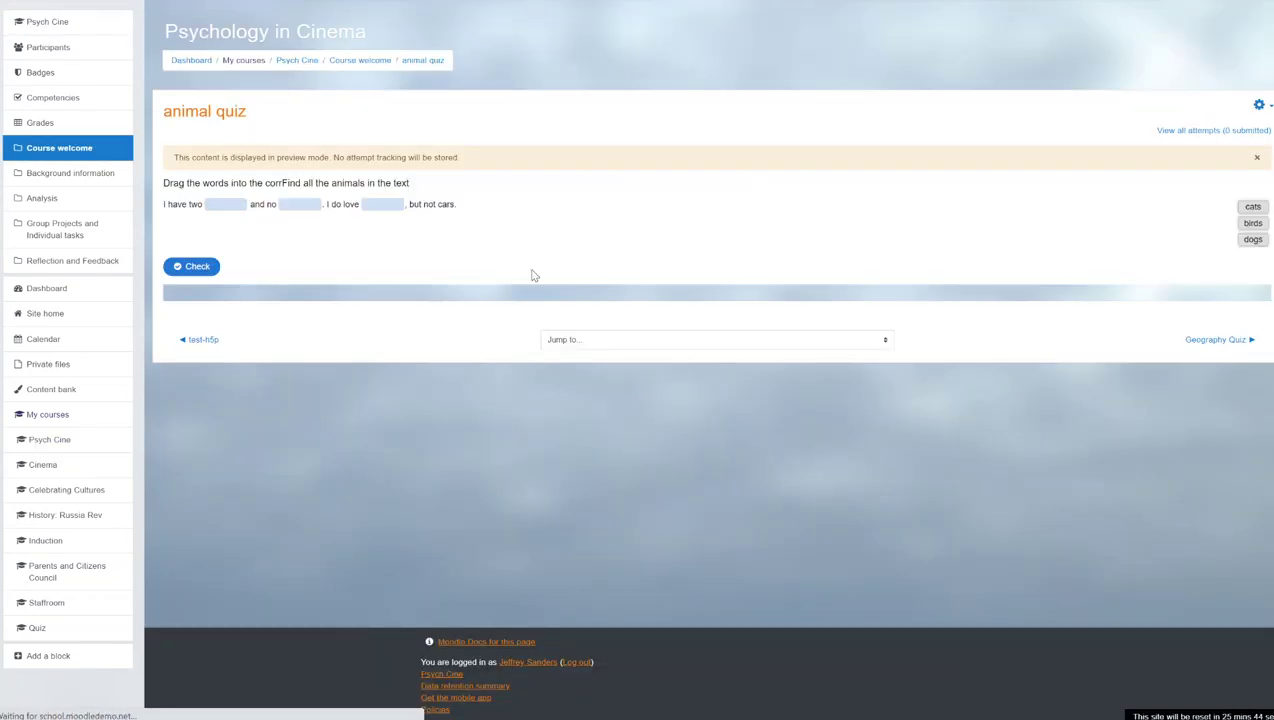
pyautogui.moveTo(1257, 226); pyautogui.dragTo(384, 207)
pyautogui.moveTo(1240, 232); pyautogui.dragTo(288, 208)
pyautogui.moveTo(1249, 215); pyautogui.dragTo(214, 207)
pyautogui.click(196, 236)
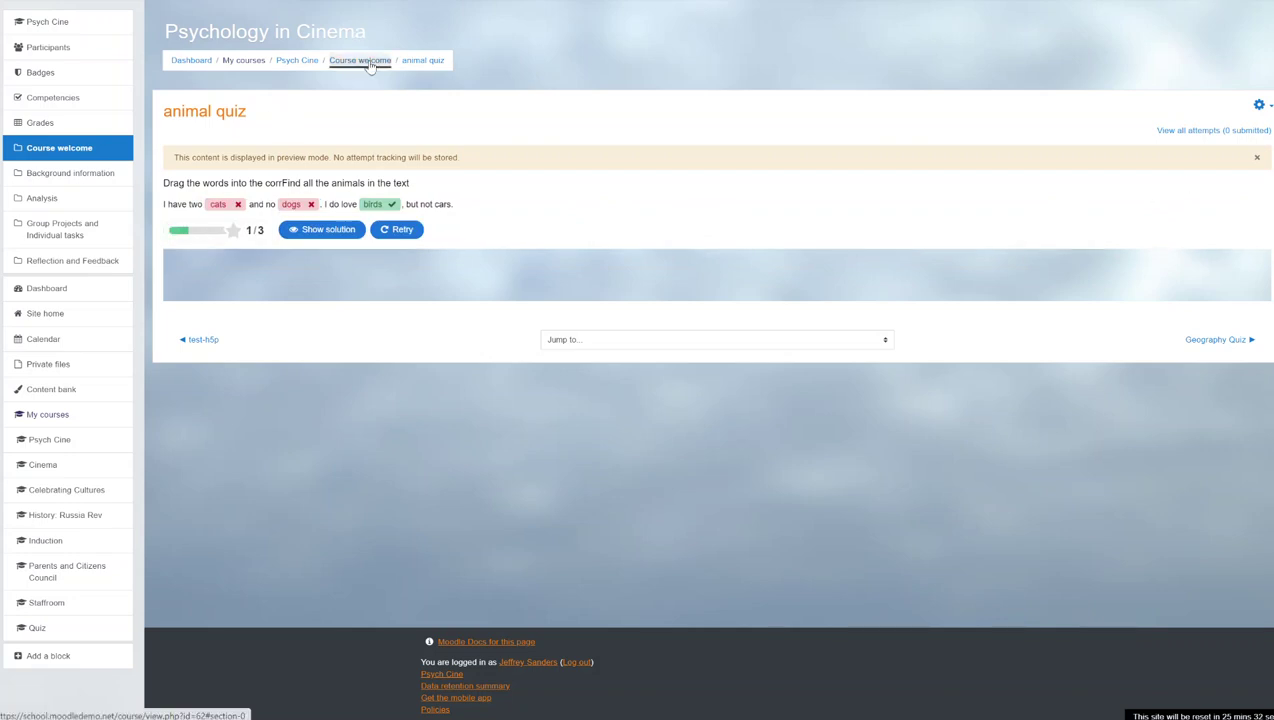
pyautogui.click(288, 63)
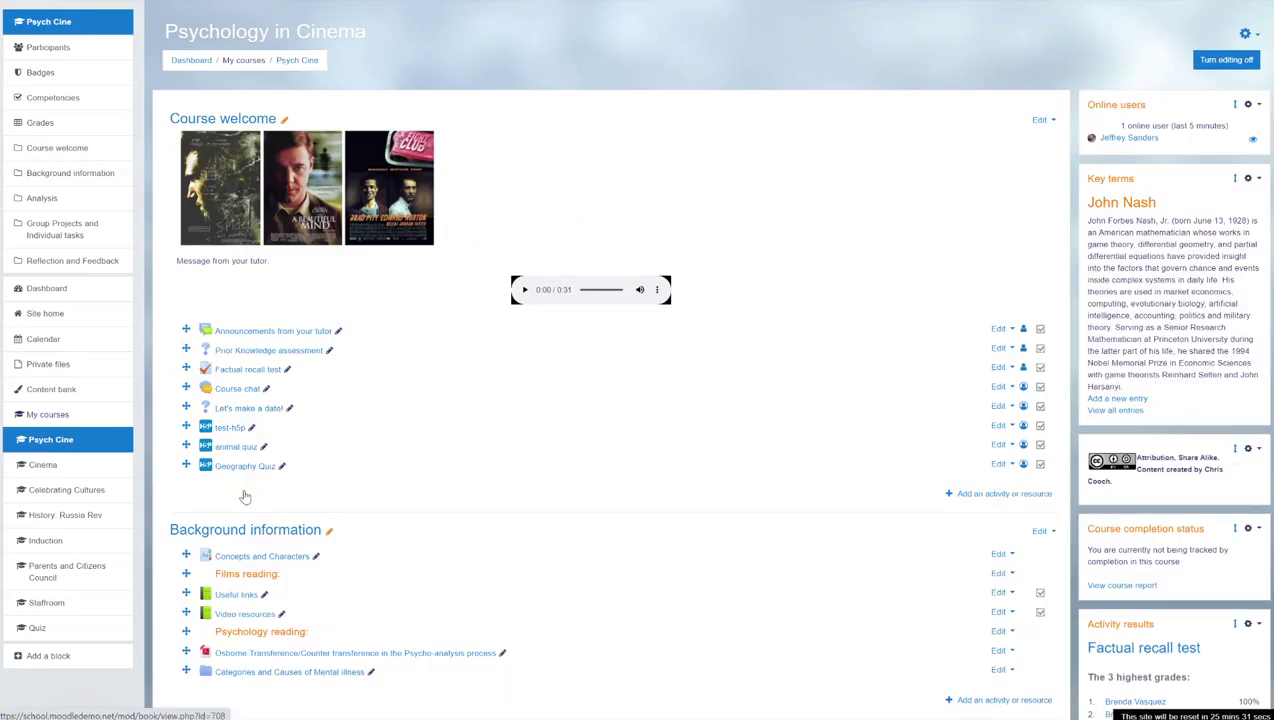
# Step: Open the test-h5p activity, mark "blue" and "red" as the colors, and check the answers, returning to the course page
pyautogui.scroll(-2, 262, 472)
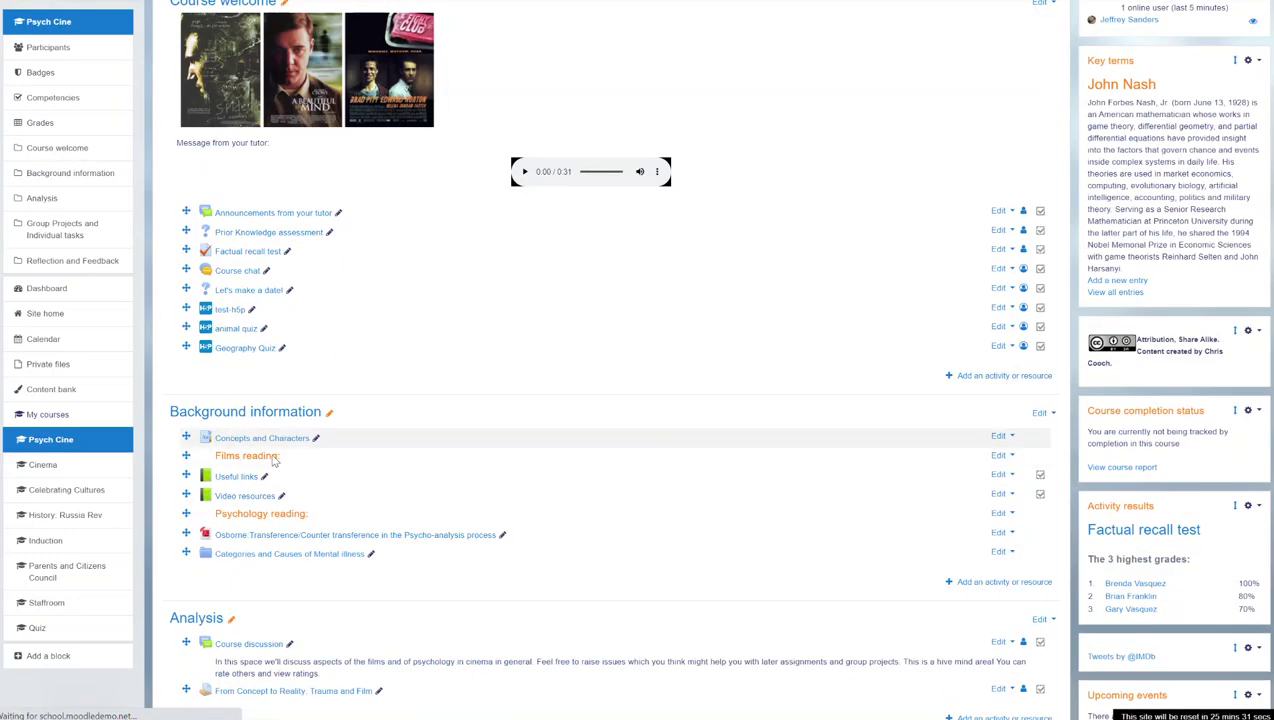
pyautogui.click(226, 298)
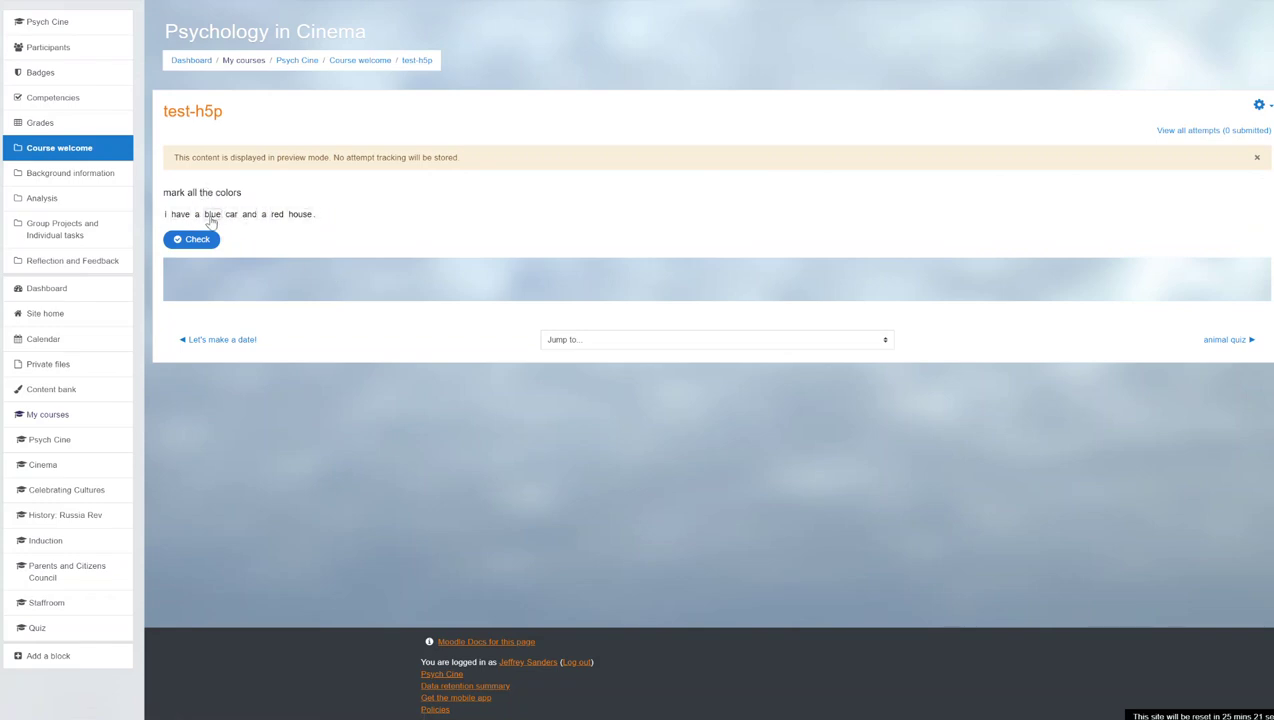
pyautogui.click(211, 216)
pyautogui.click(278, 216)
pyautogui.click(180, 243)
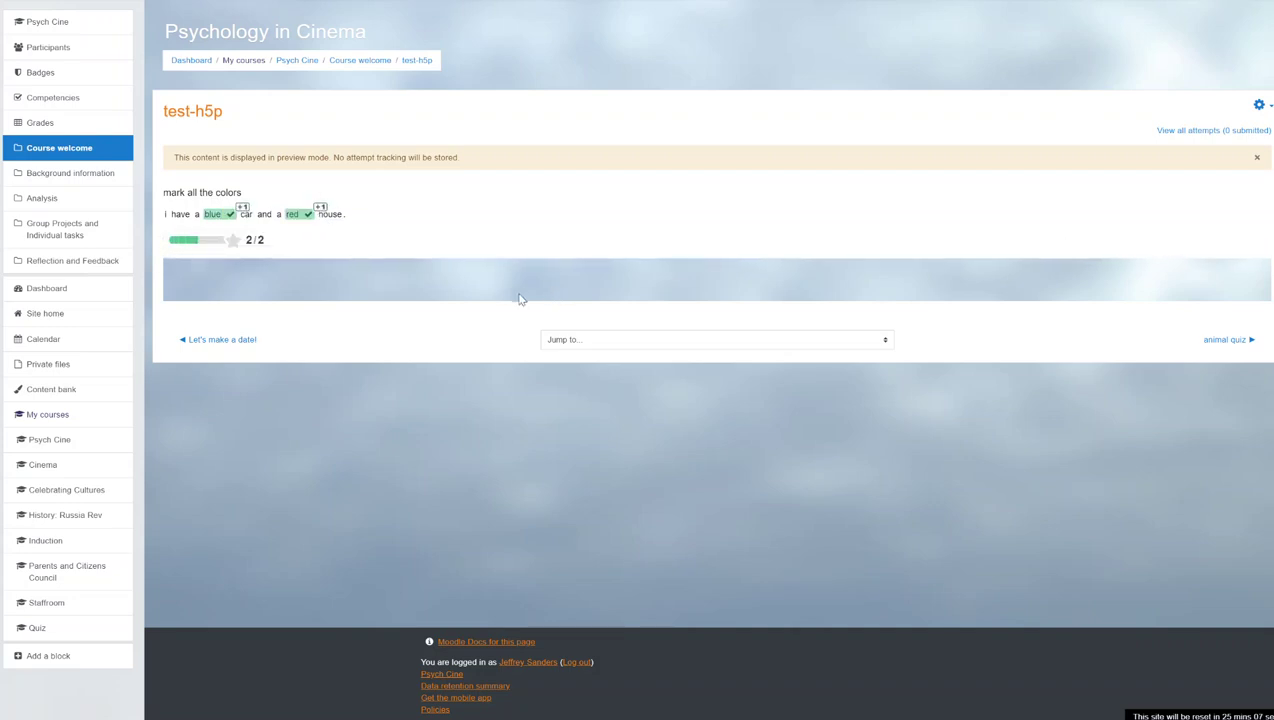
pyautogui.click(296, 62)
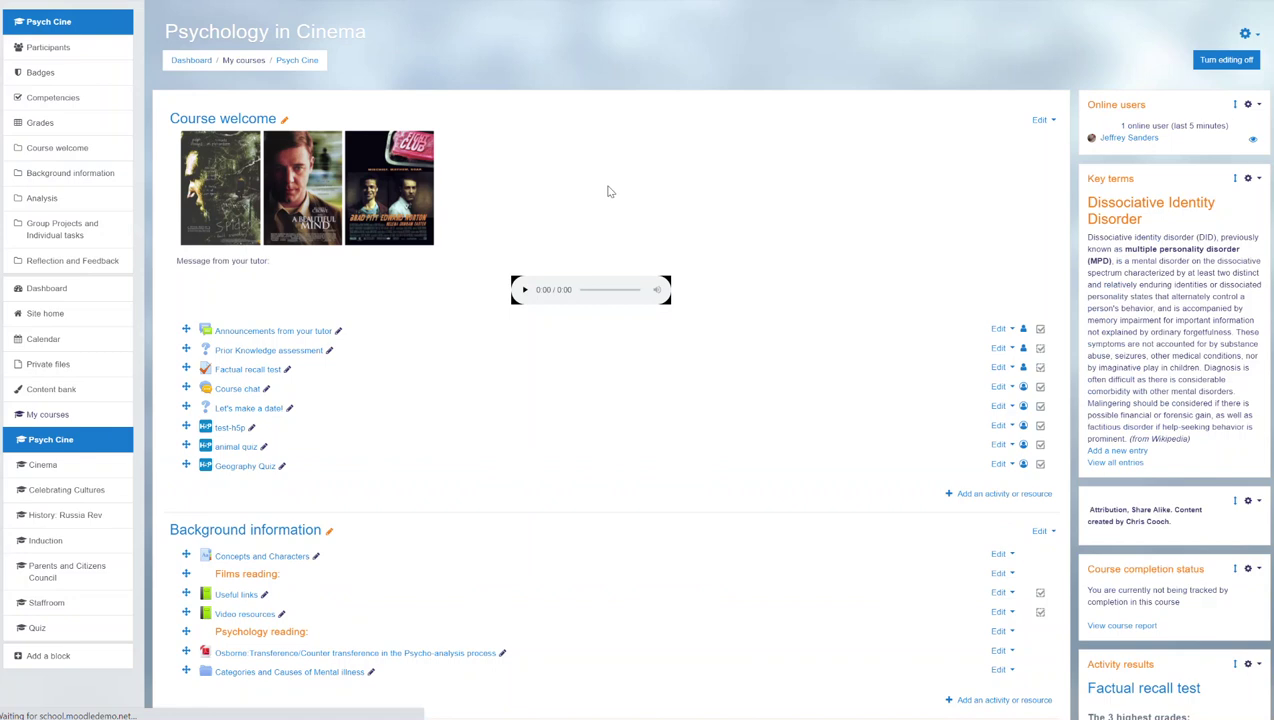